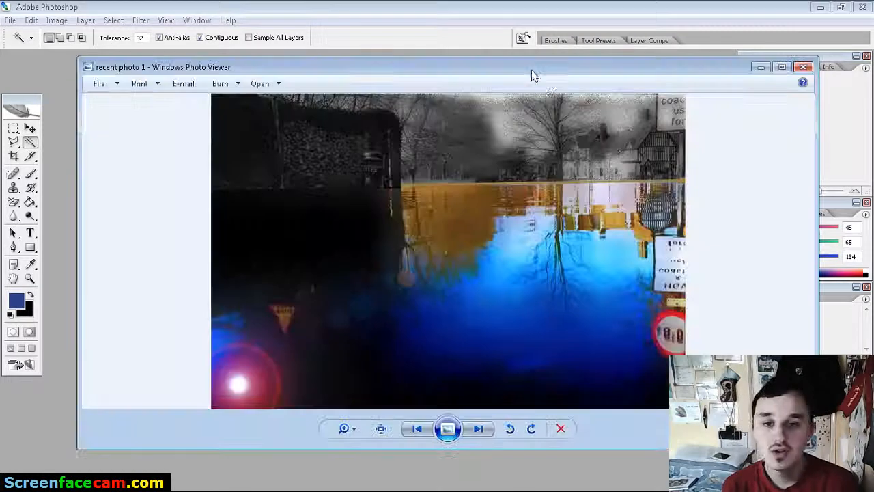
- View the example picture "recent photo 1" enlarged in Windows Photo Viewer, and return to Photoshop
left_click(783, 67)
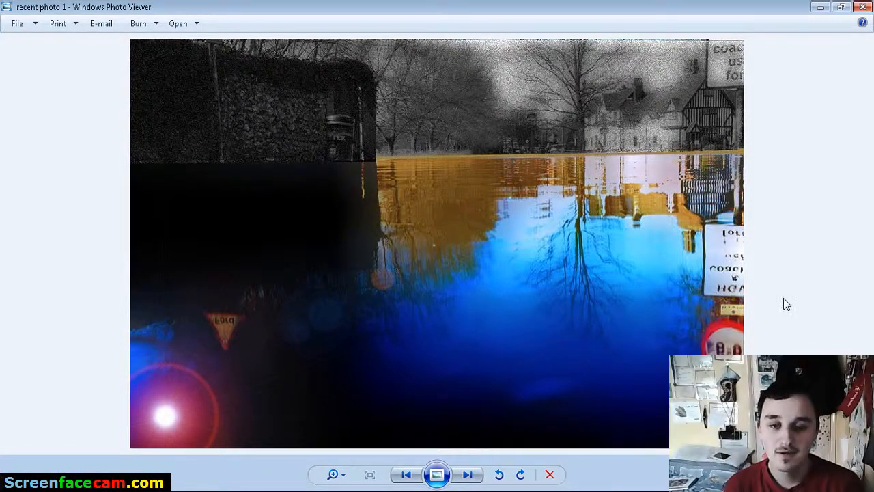
left_click(821, 8)
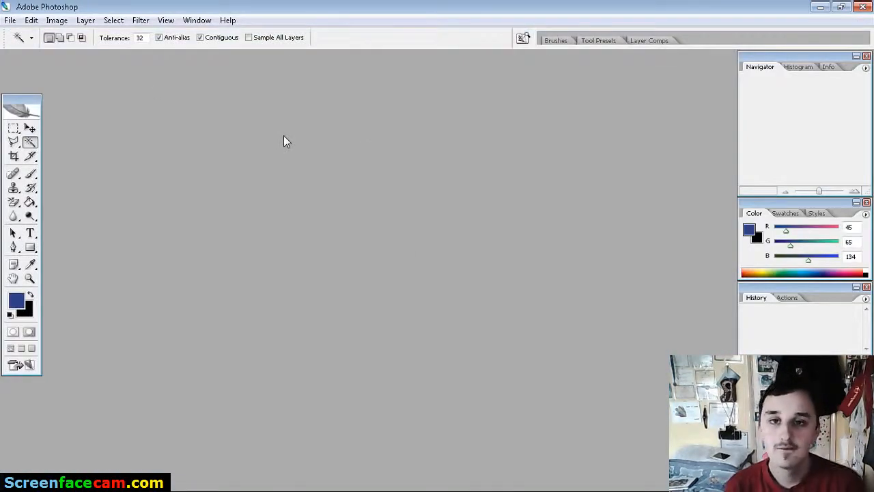
- Open the "first tutorial" image from the Pictures library and maximize its document window
left_click(10, 20)
left_click(38, 43)
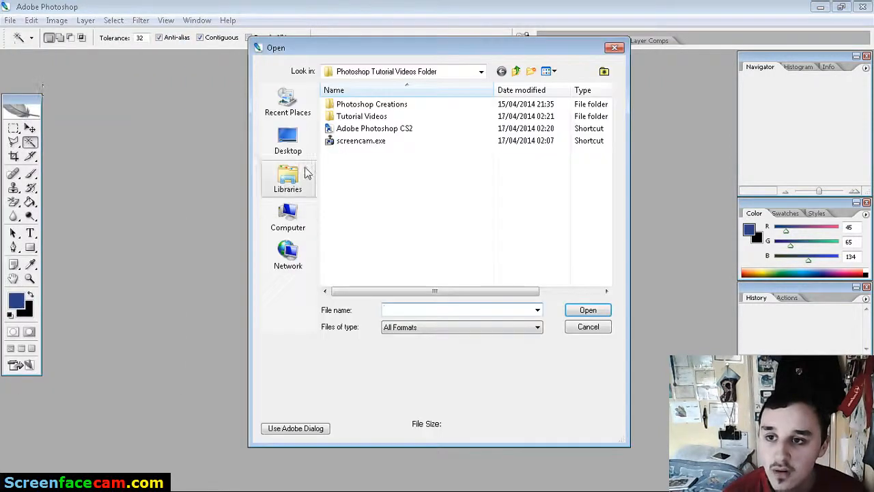
left_click(299, 188)
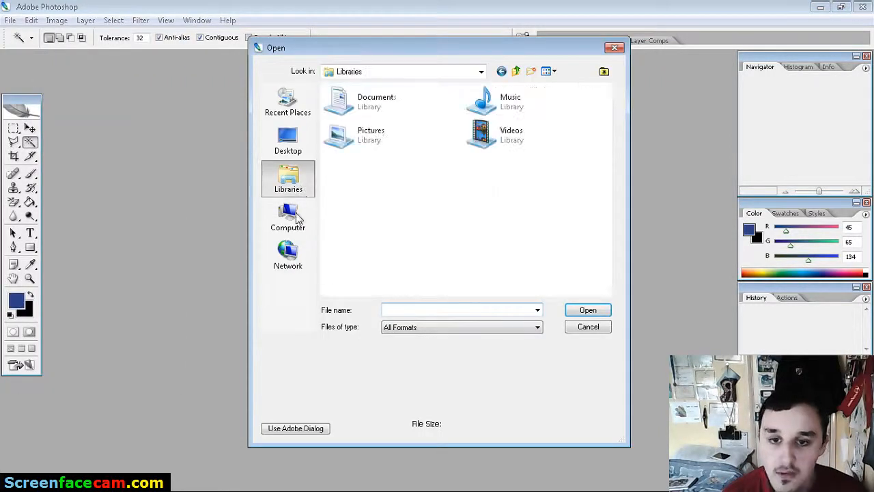
double_click(369, 133)
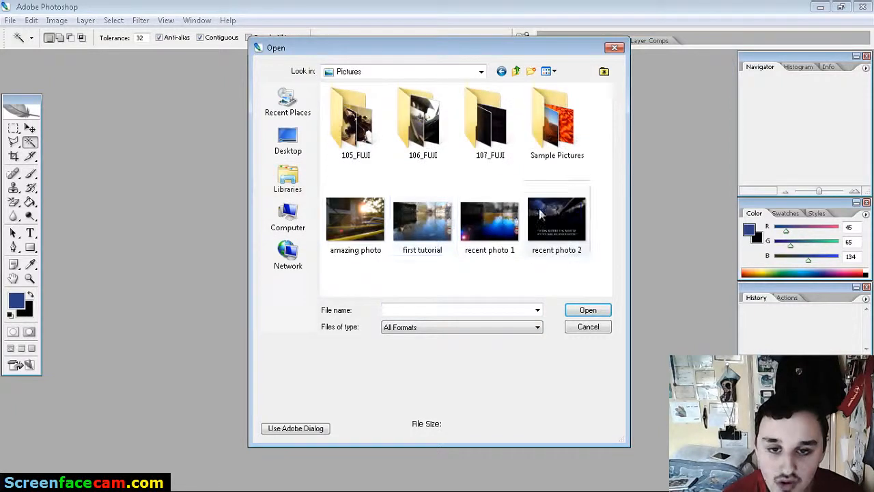
left_click(419, 227)
left_click(573, 309)
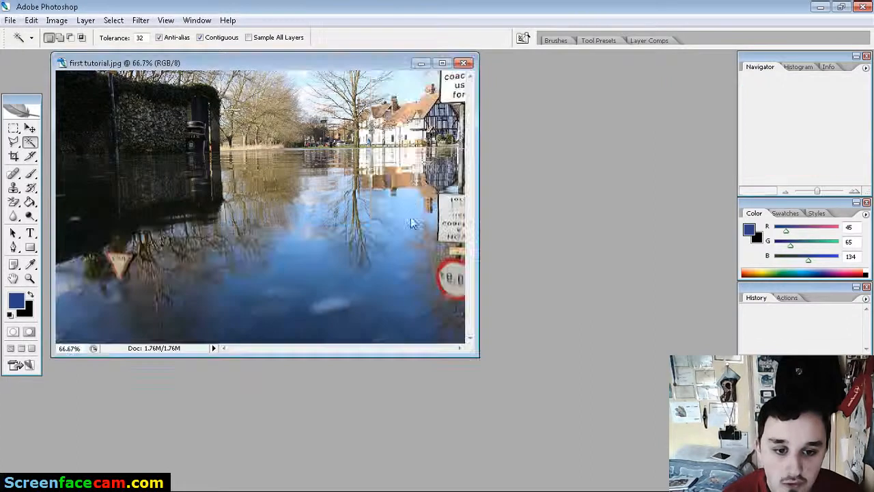
left_click(442, 63)
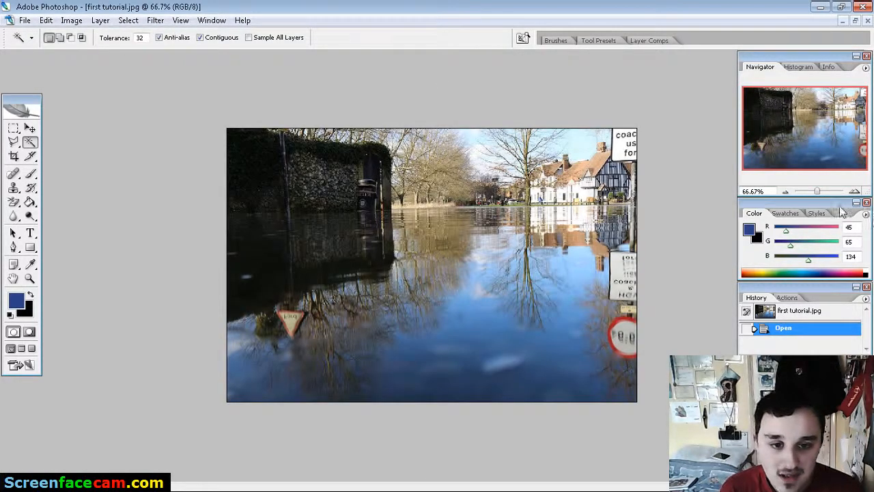
- Set the image zoom to 67.03% and the foreground colour's red value to 38
left_click_drag(818, 191, 816, 194)
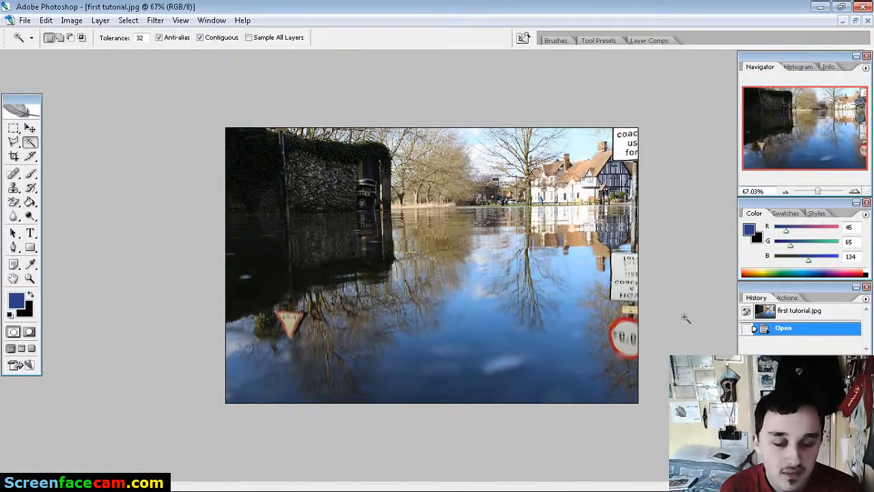
left_click_drag(786, 232, 785, 234)
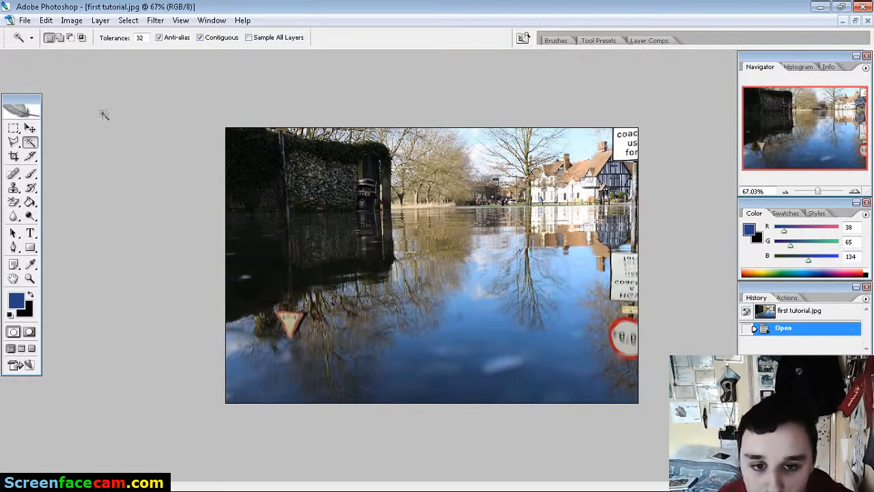
- Try darkening the whole photo with a Brightness/Contrast adjustment at brightness -66, and cancel it
left_click(72, 21)
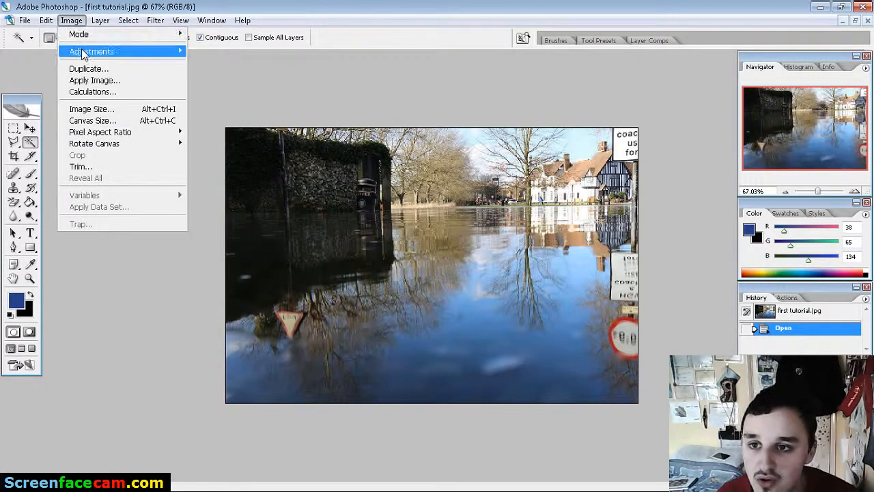
mouse_move(95, 52)
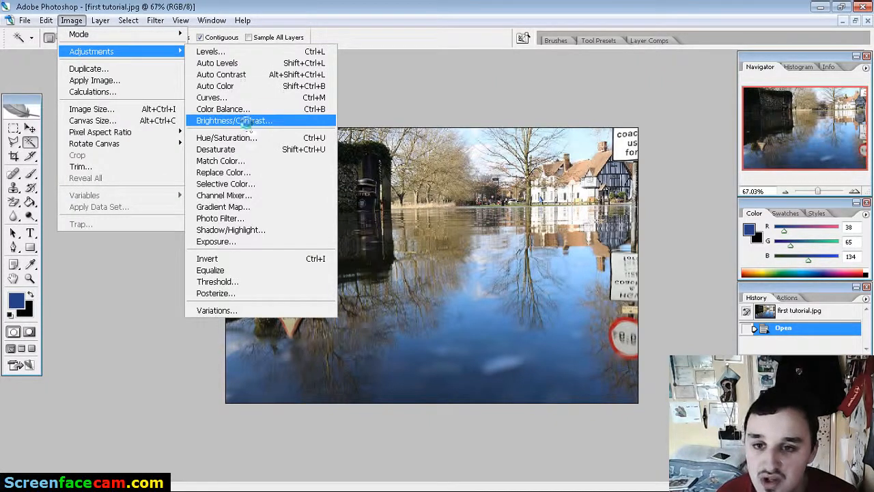
left_click(247, 122)
left_click_drag(205, 67, 204, 36)
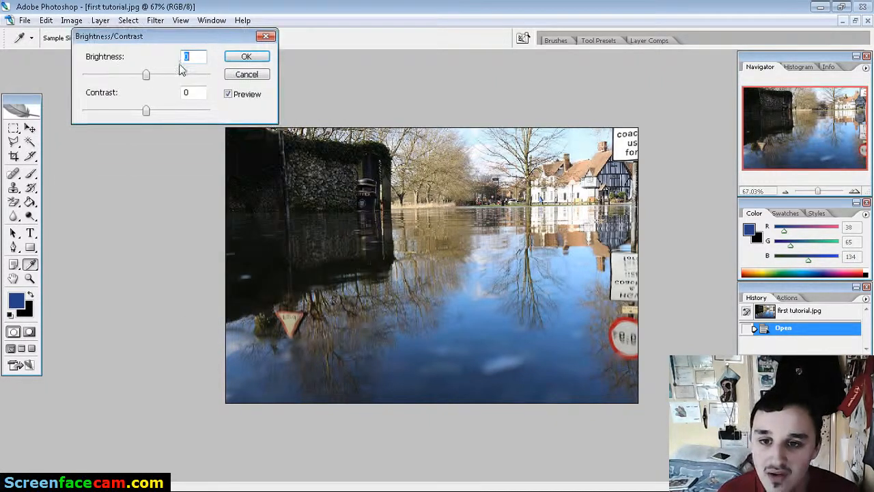
left_click(71, 20)
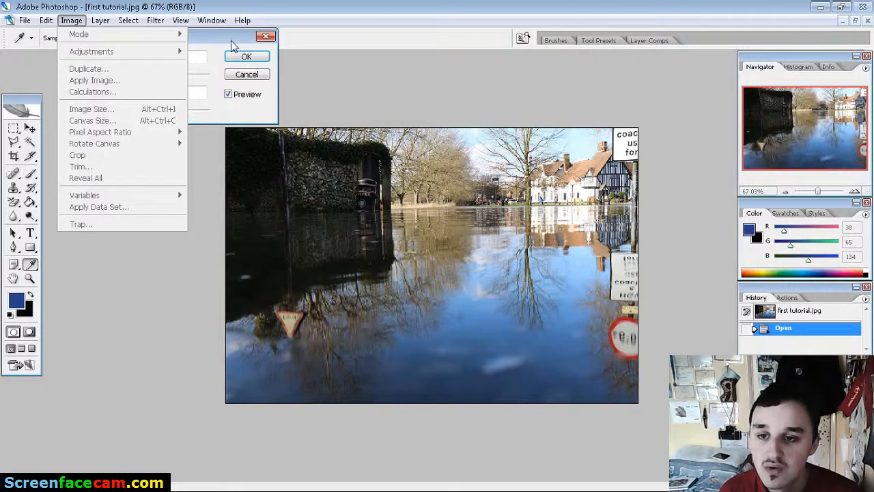
left_click(201, 60)
left_click_drag(146, 77, 116, 76)
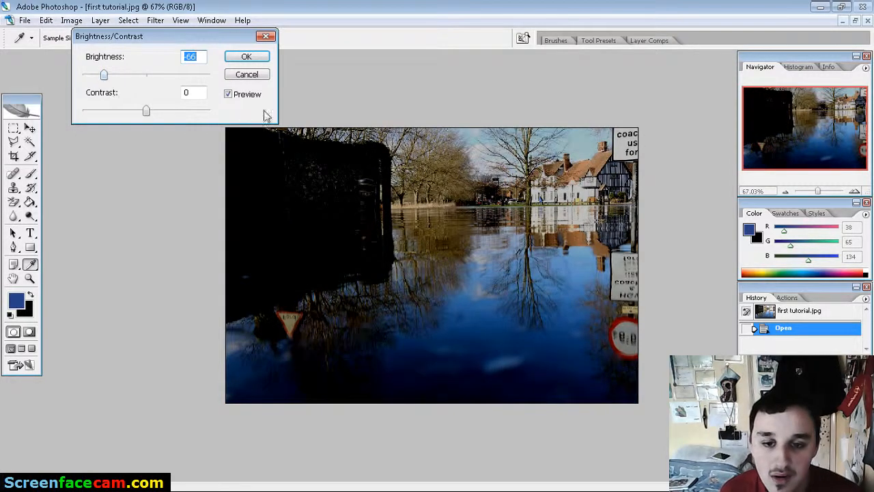
left_click(247, 74)
key("w")
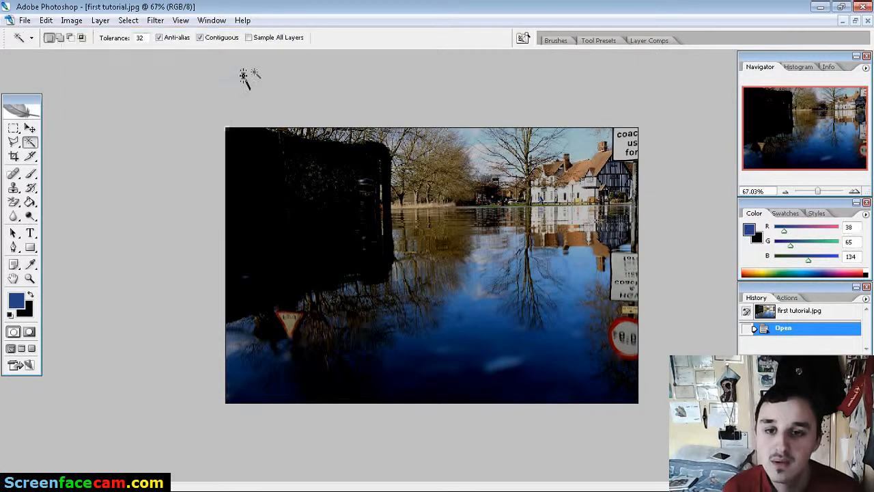
- Select the full-width area of the photo from its upper edge down to the waterline with the Rectangular Marquee tool
left_click(13, 128)
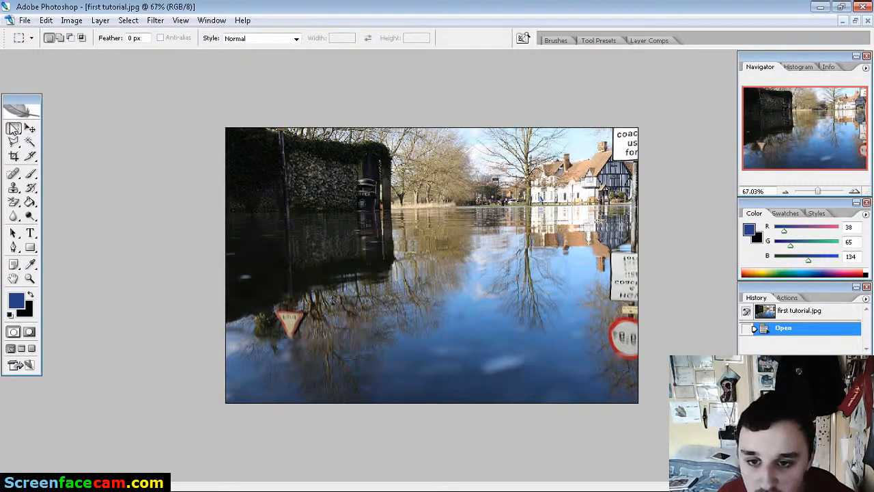
left_click(13, 133)
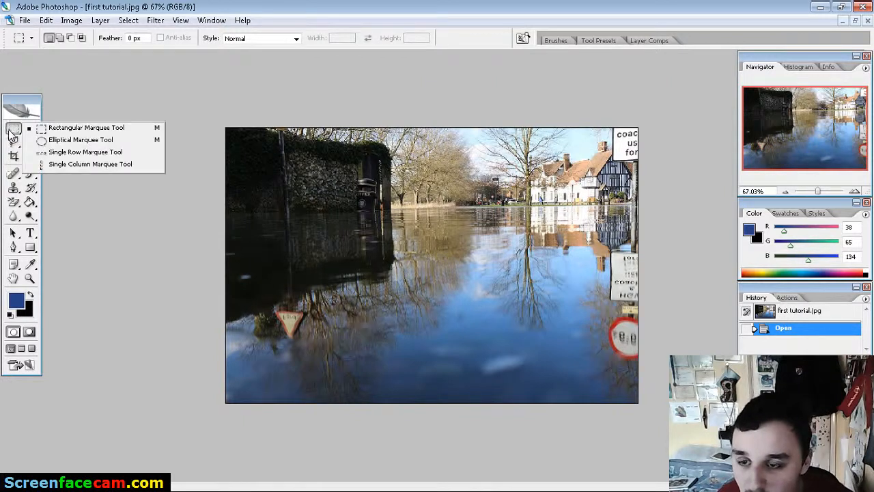
left_click(11, 127)
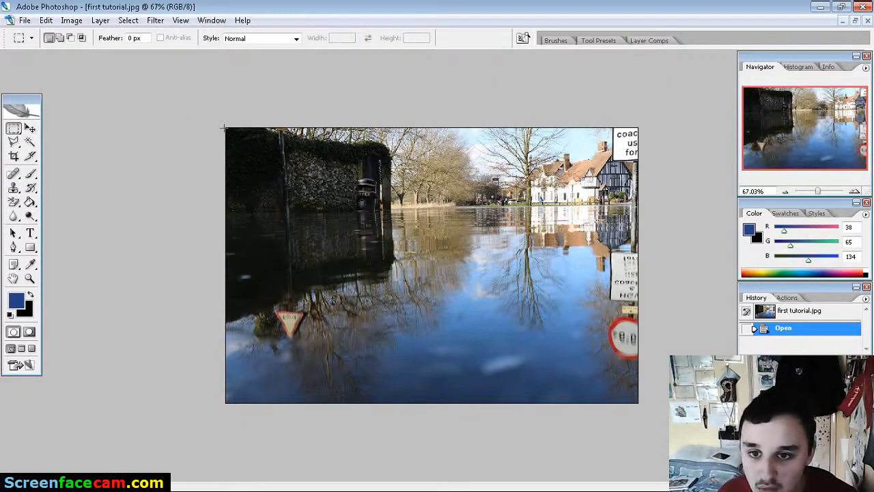
mouse_move(637, 211)
left_mouse_down()
mouse_move(638, 203)
mouse_move(638, 210)
left_mouse_up()
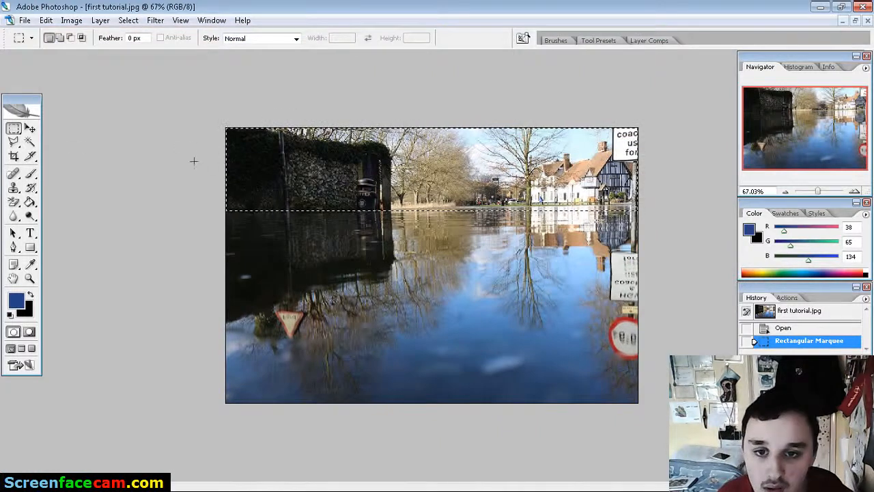
left_click(227, 215)
left_click_drag(337, 217, 645, 109)
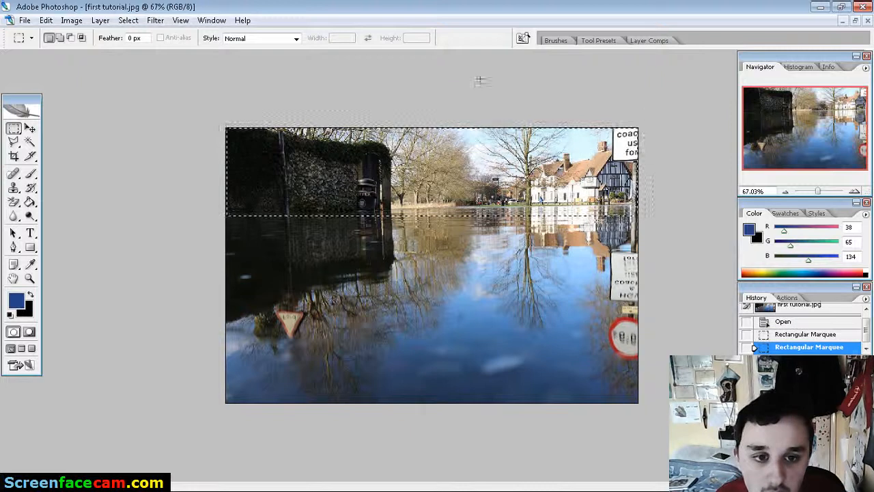
- Try converting the image to Grayscale mode, discarding the colour information, and undo the conversion
left_click(78, 23)
mouse_move(146, 35)
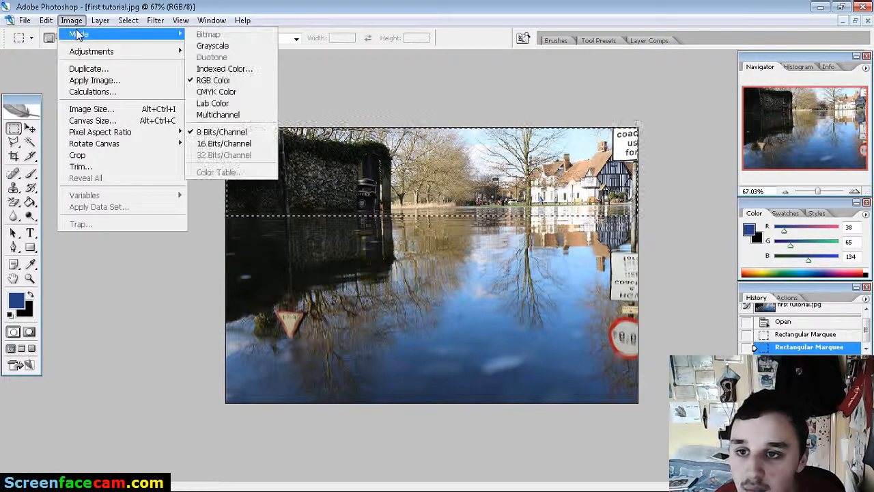
left_click(229, 46)
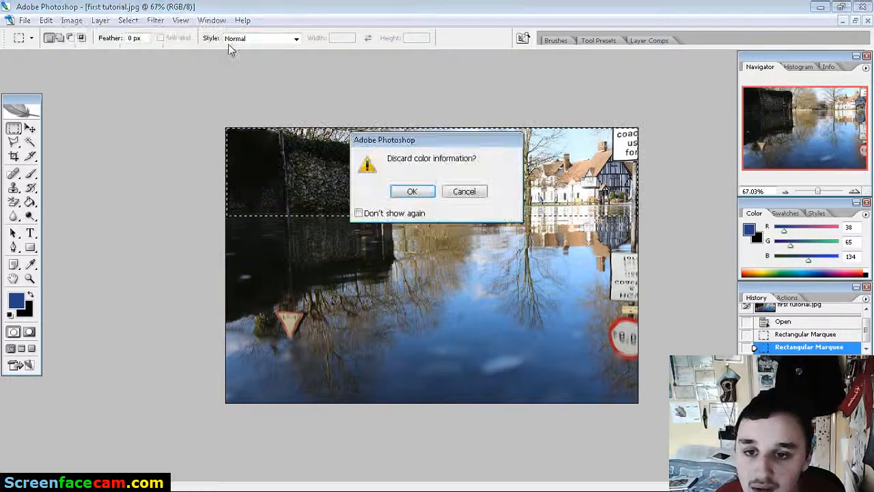
left_click(411, 193)
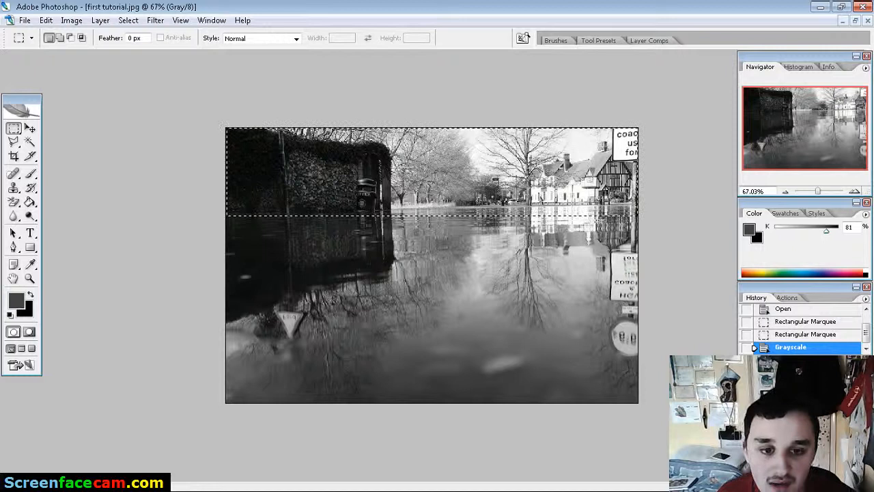
left_click(54, 22)
left_click(58, 33)
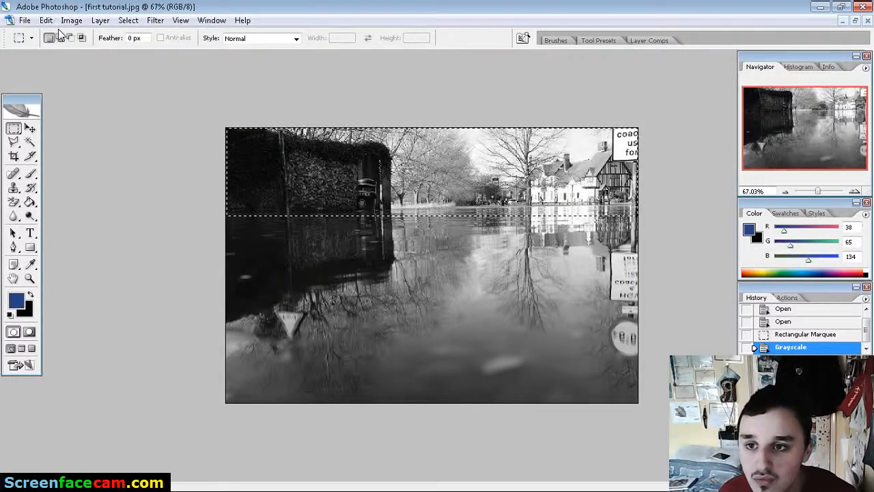
- Try a Color Balance adjustment on the selected area's highlights, and cancel it
left_click(82, 22)
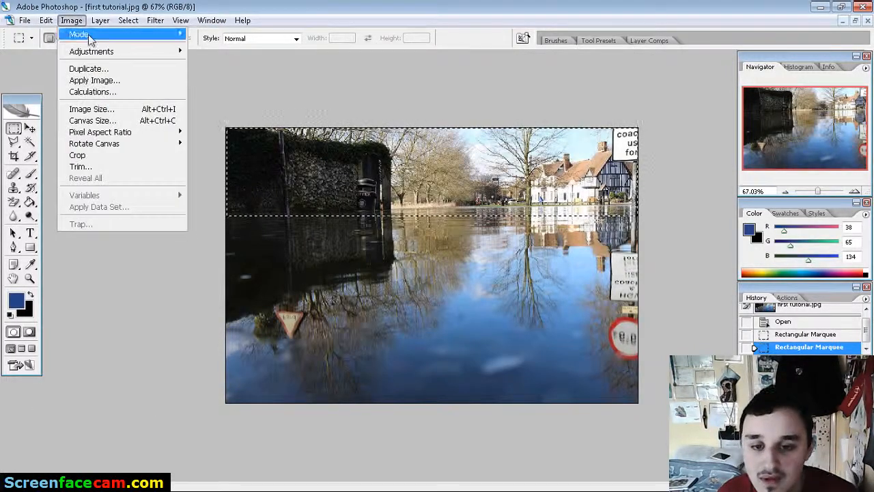
mouse_move(104, 51)
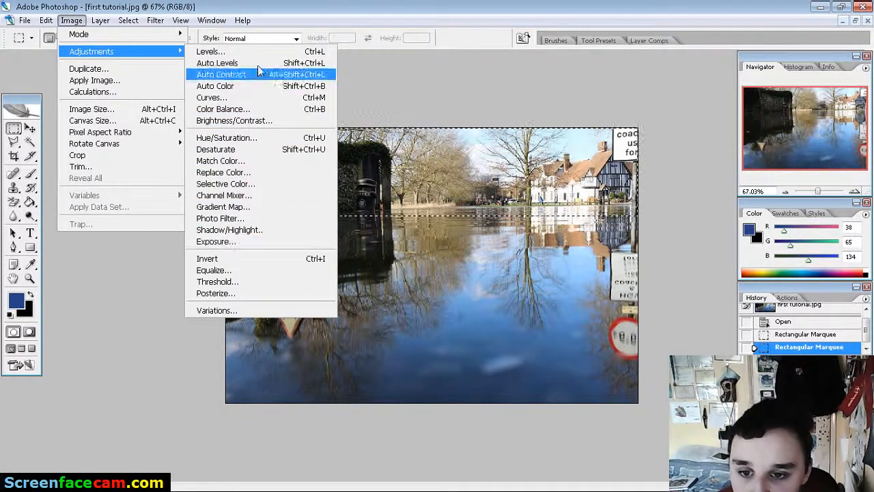
left_click(256, 110)
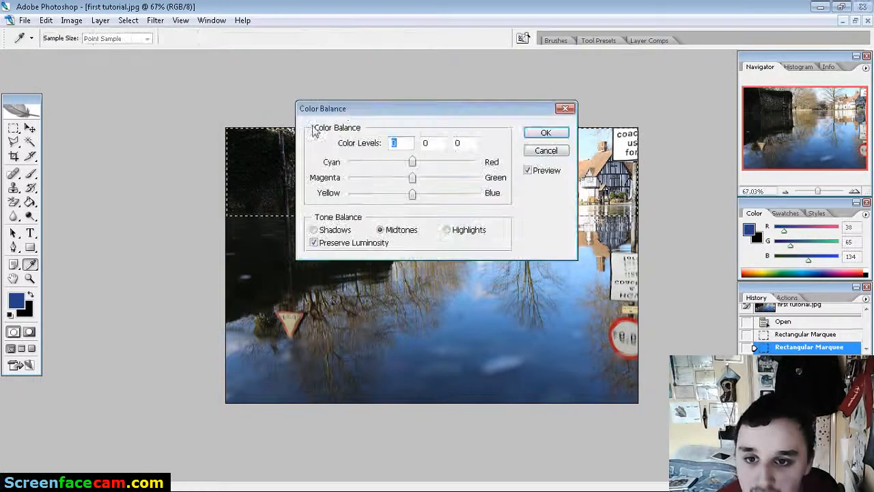
left_click_drag(352, 107, 111, 101)
left_click(83, 218)
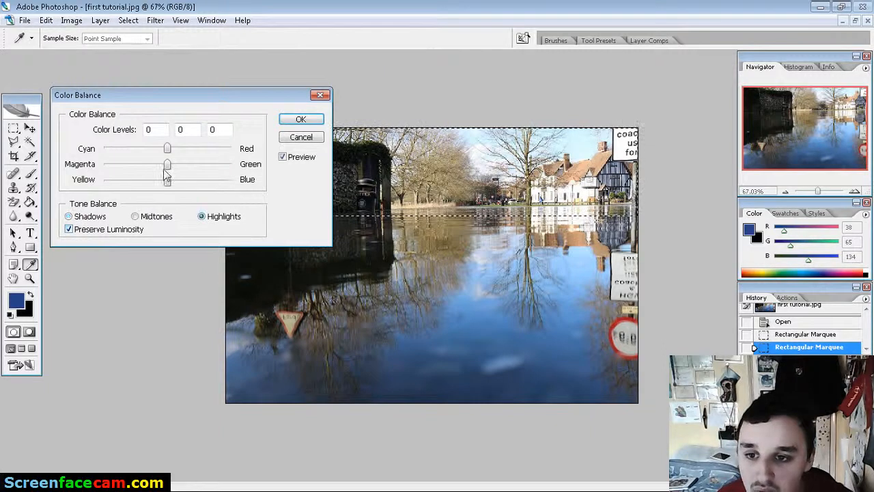
mouse_move(167, 150)
left_mouse_down()
mouse_move(154, 155)
mouse_move(210, 159)
mouse_move(170, 157)
left_mouse_up()
left_click(300, 138)
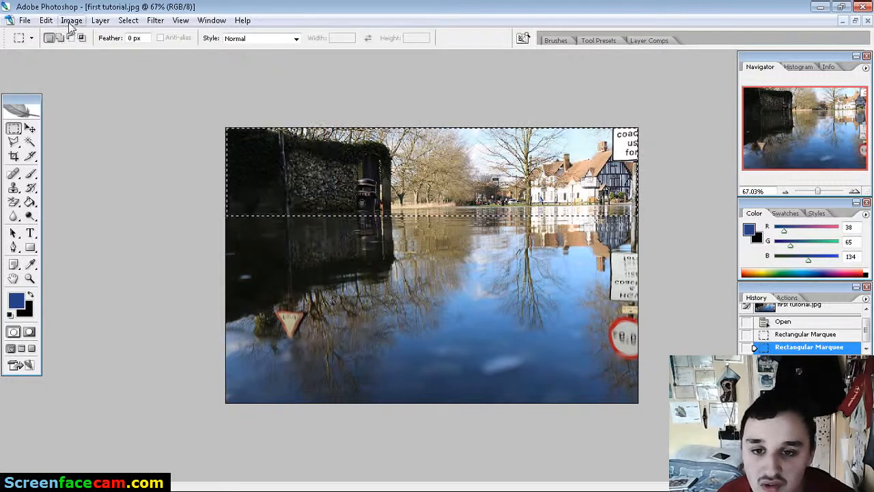
- Remove the colour from the selected area above the waterline with a Hue/Saturation adjustment at saturation -100
left_click(72, 20)
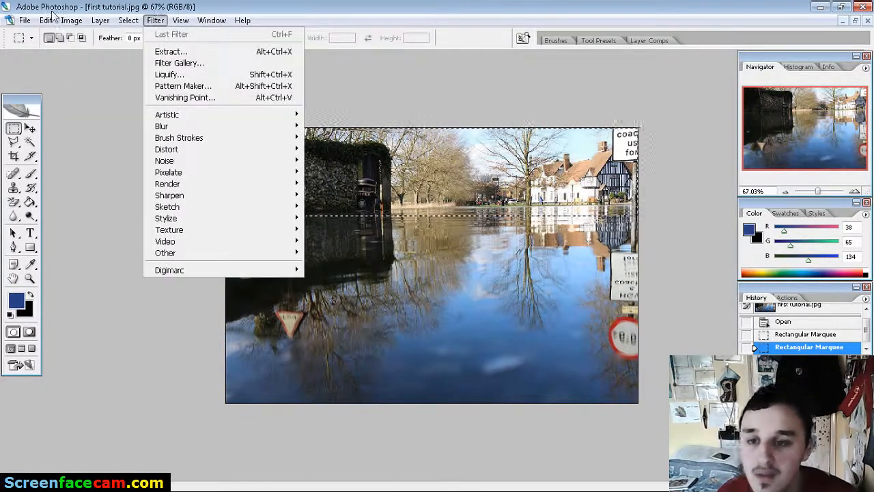
mouse_move(46, 23)
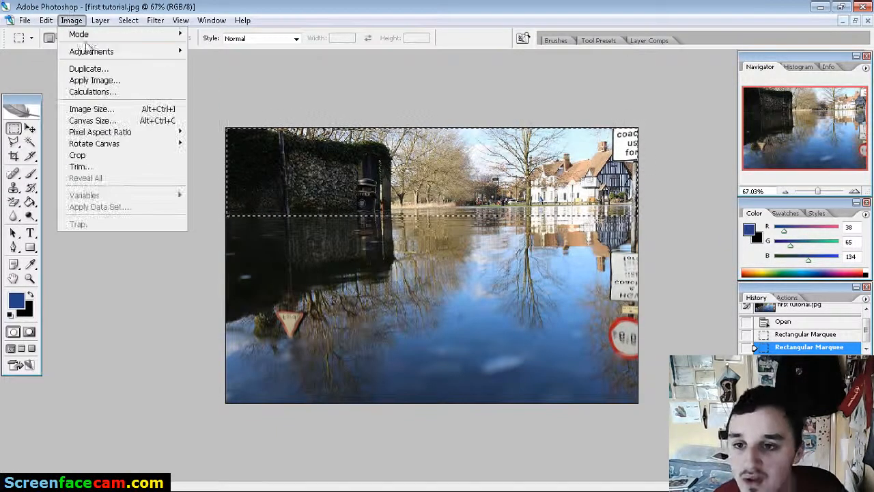
mouse_move(90, 37)
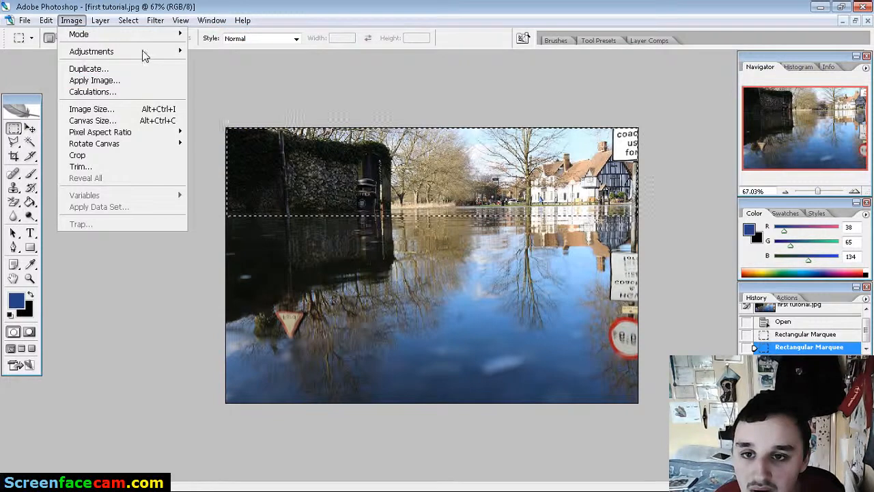
mouse_move(145, 53)
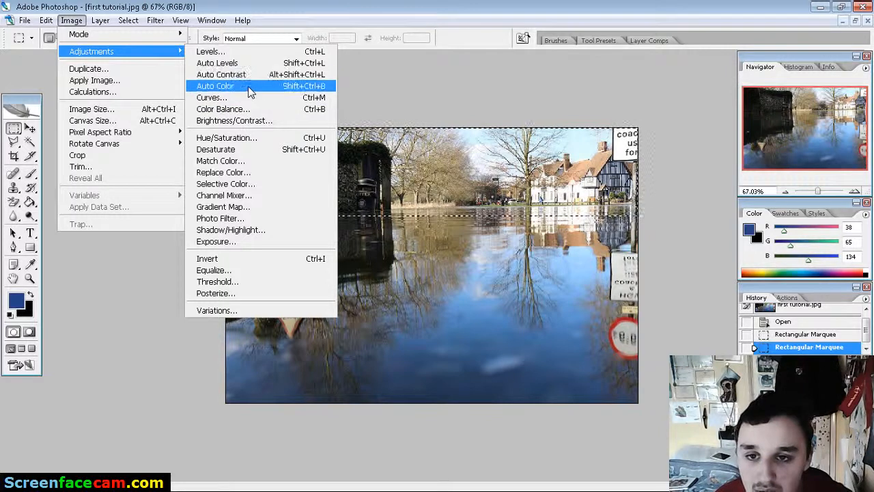
left_click(251, 141)
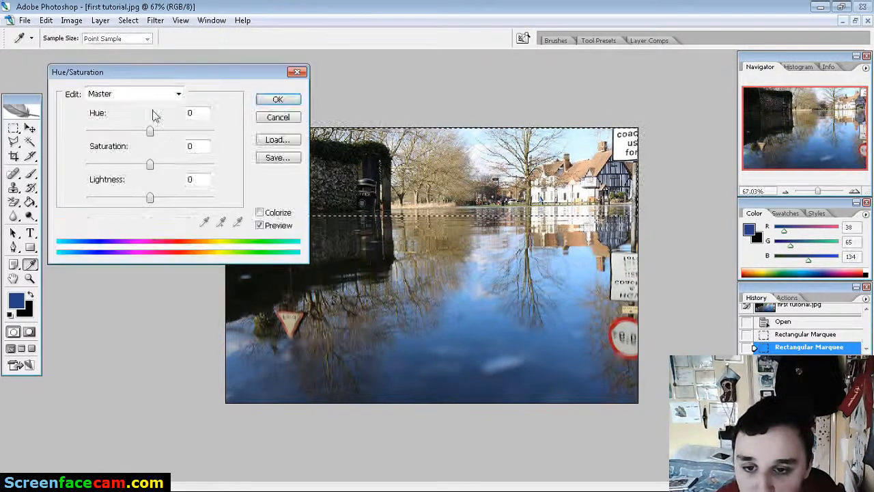
left_click_drag(155, 70, 135, 62)
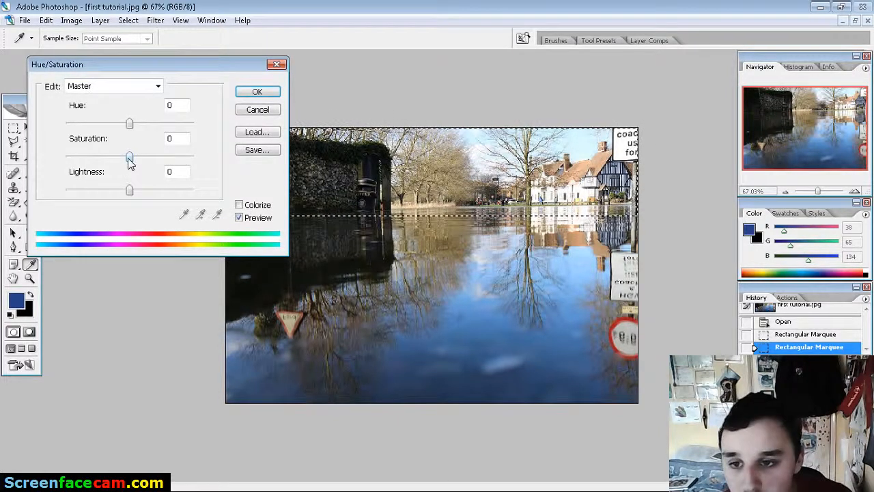
left_click_drag(109, 162, 50, 159)
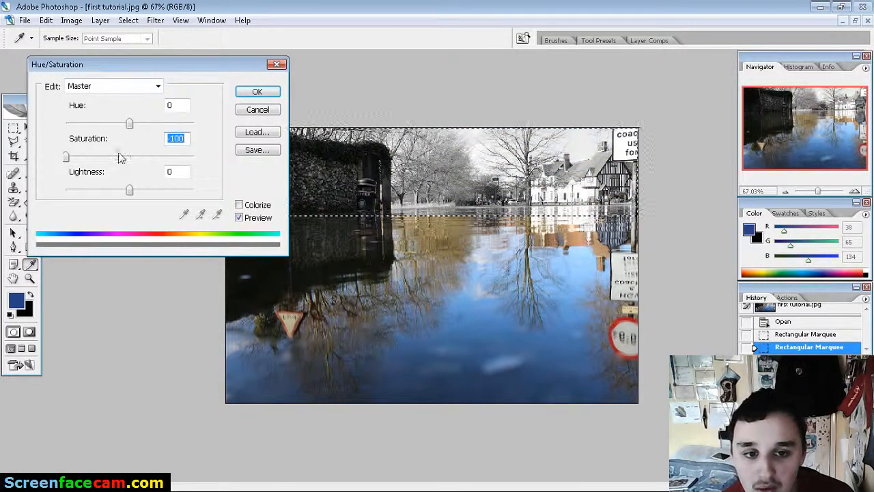
left_click(250, 93)
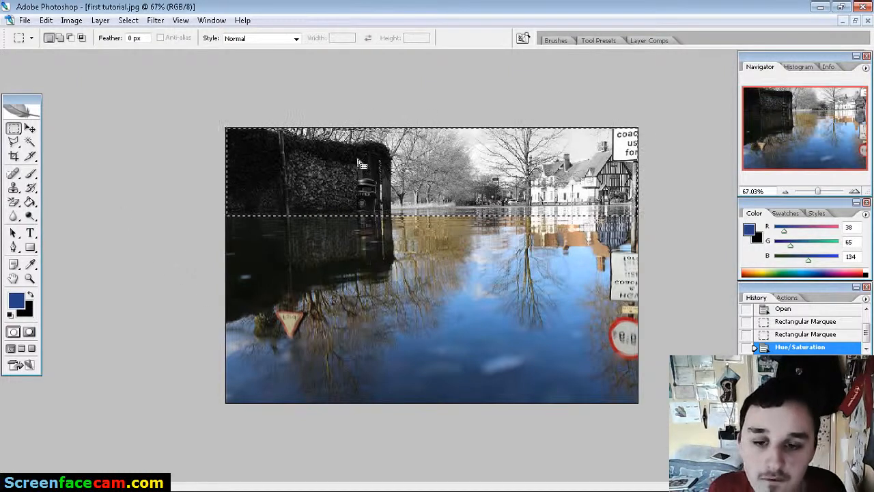
left_click(165, 22)
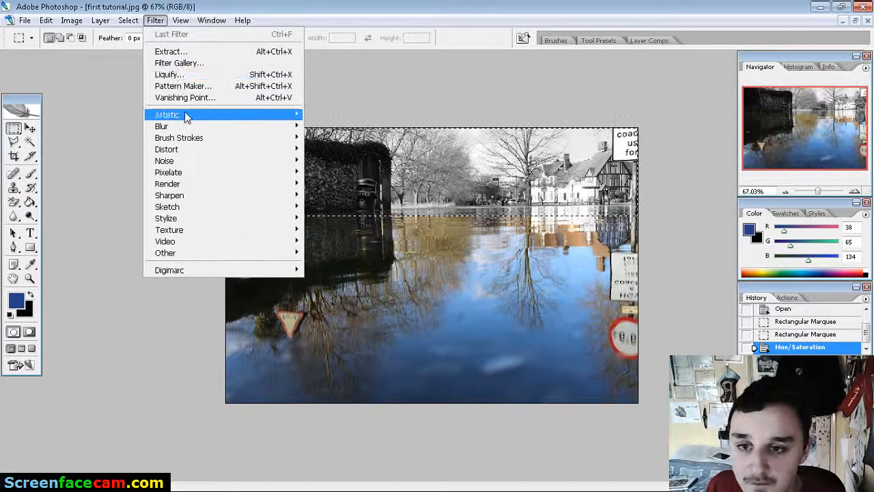
mouse_move(188, 117)
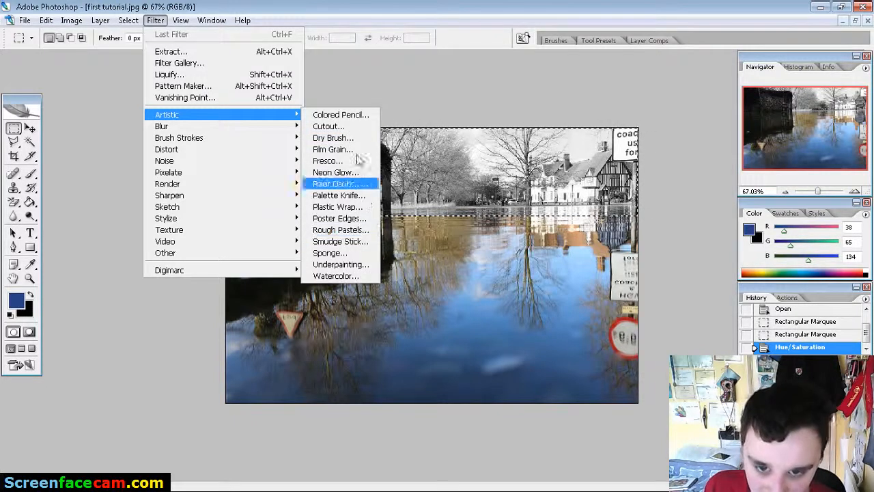
mouse_move(273, 128)
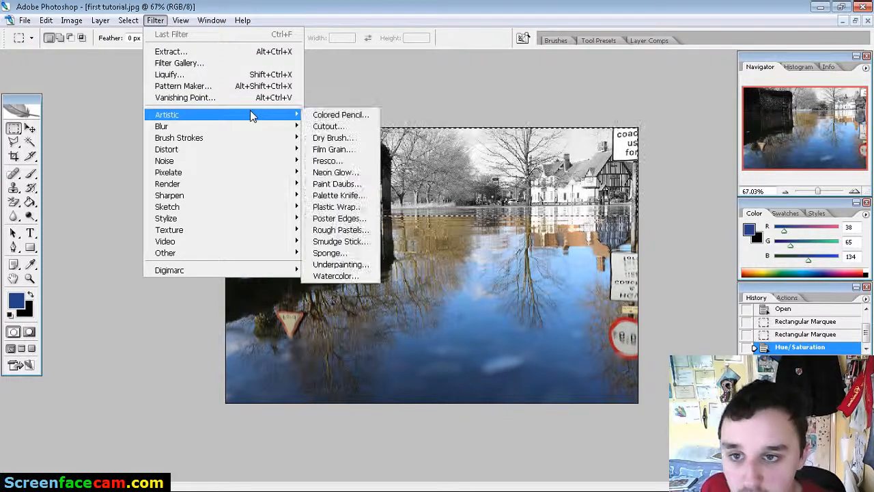
left_click(245, 87)
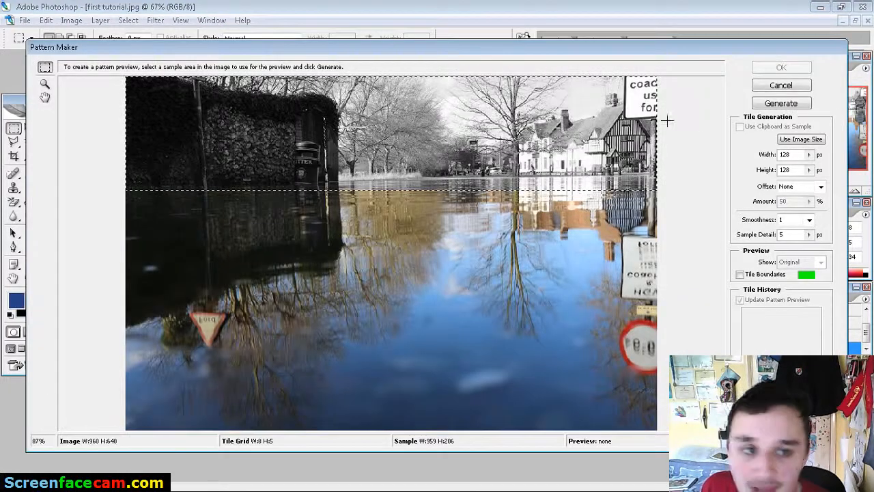
left_click(781, 85)
- Apply the Grain texture filter to the selected upper area with intensity 40, contrast 50 and the Regular grain type
left_click(156, 20)
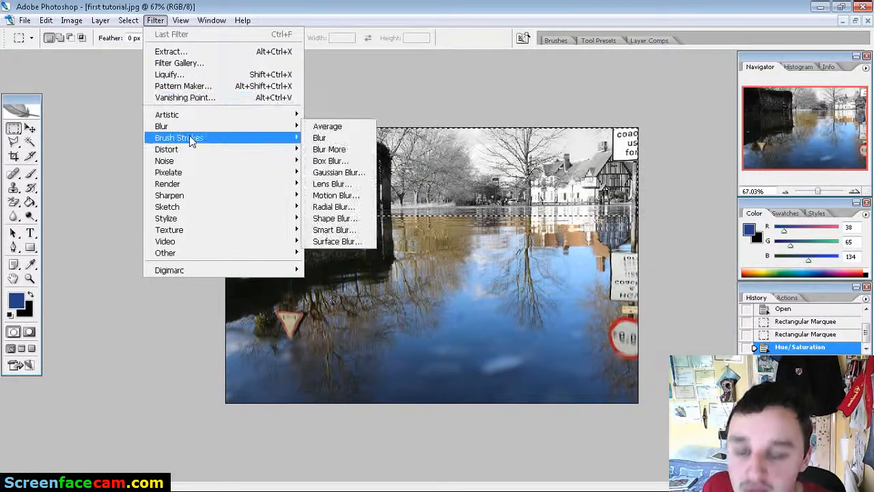
mouse_move(186, 174)
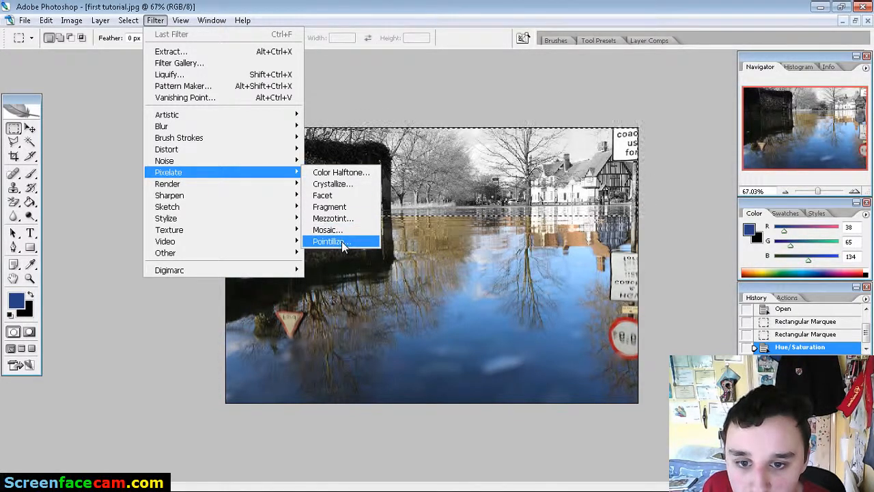
mouse_move(234, 230)
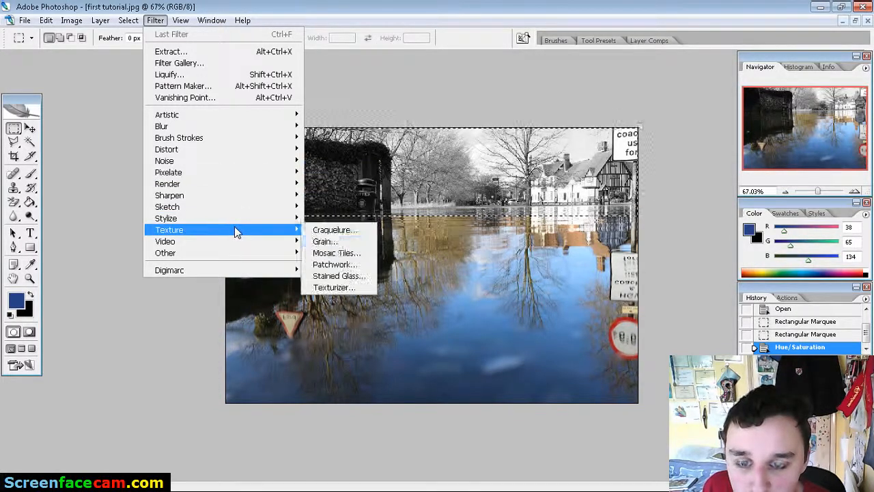
left_click(349, 290)
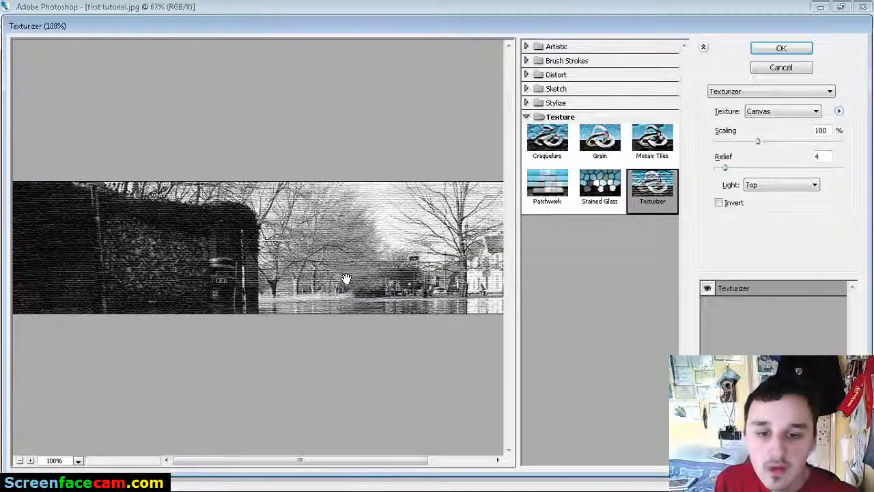
left_click(599, 140)
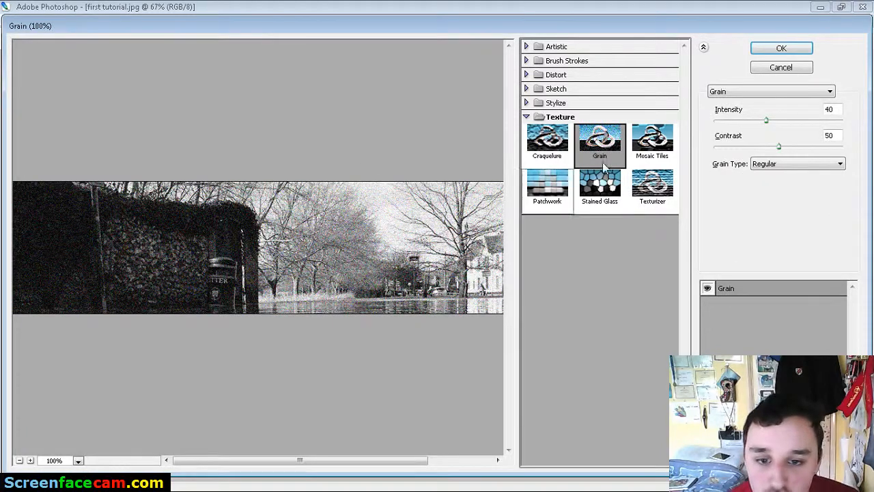
mouse_move(767, 121)
left_mouse_down()
mouse_move(787, 121)
mouse_move(741, 128)
mouse_move(766, 121)
left_mouse_up()
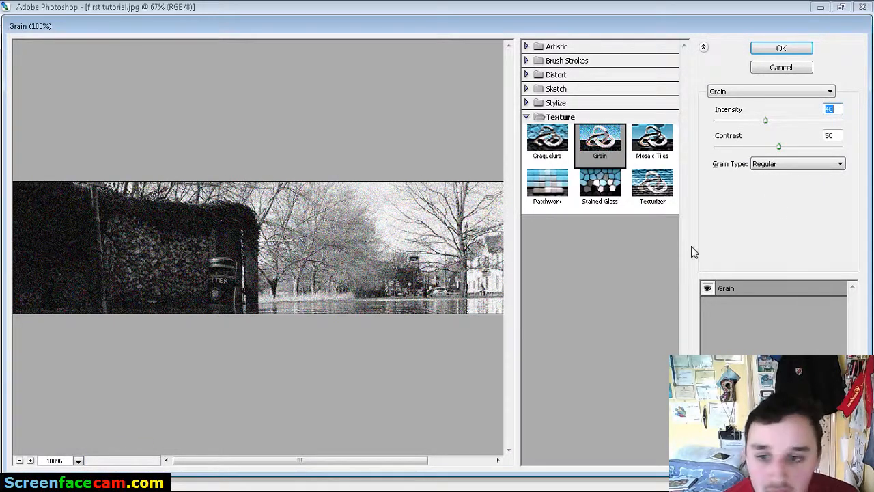
left_click(782, 50)
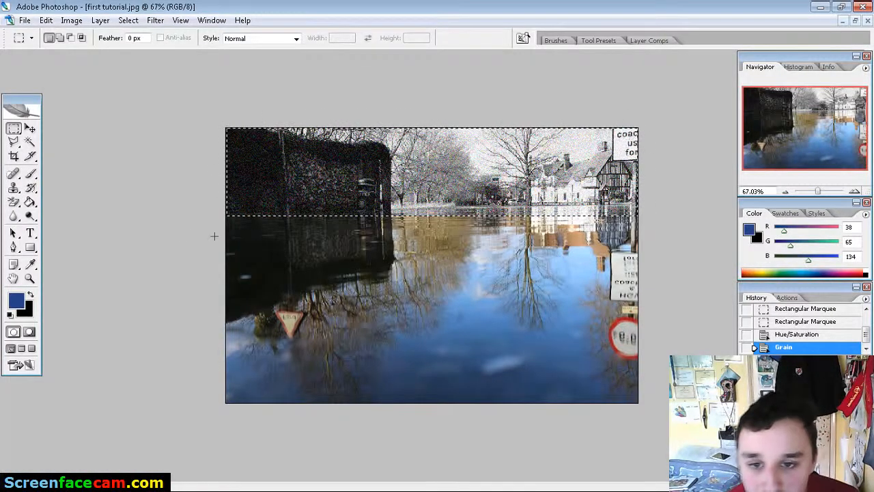
- Select the full-width water area from the waterline down to the photo's lower edge with the Rectangular Marquee tool
left_click_drag(224, 214, 245, 216)
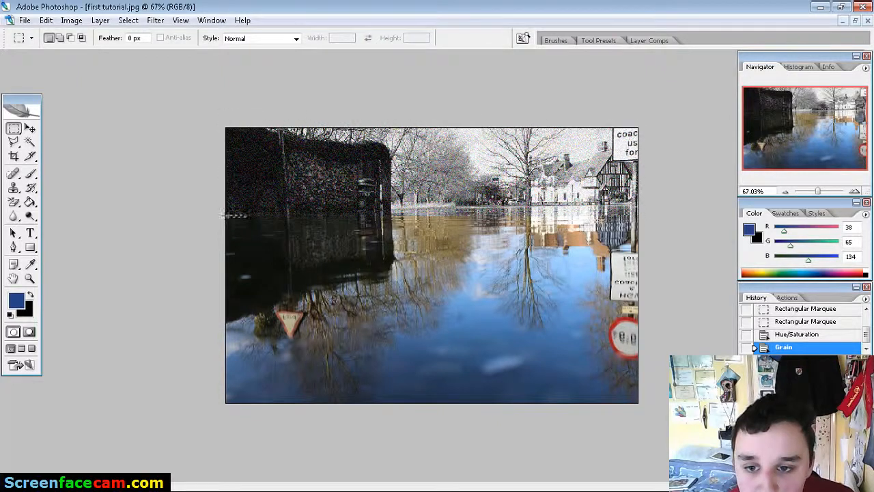
left_click_drag(322, 221, 646, 401)
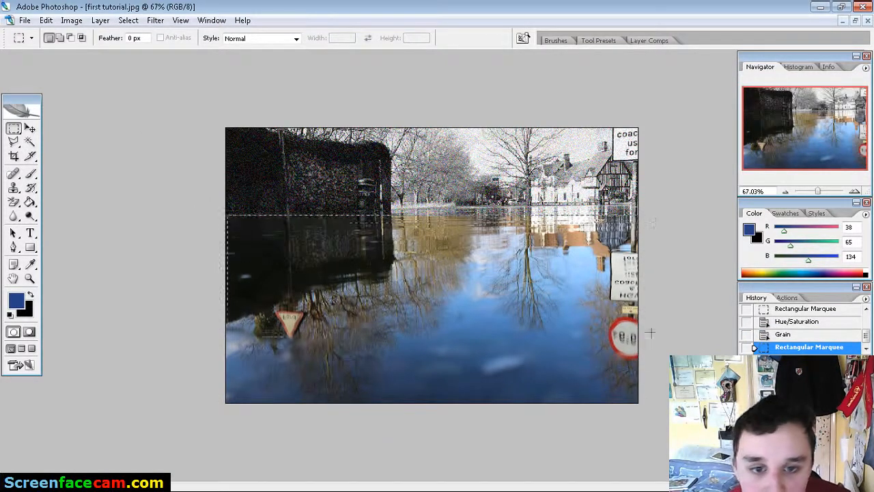
left_click_drag(653, 417, 654, 420)
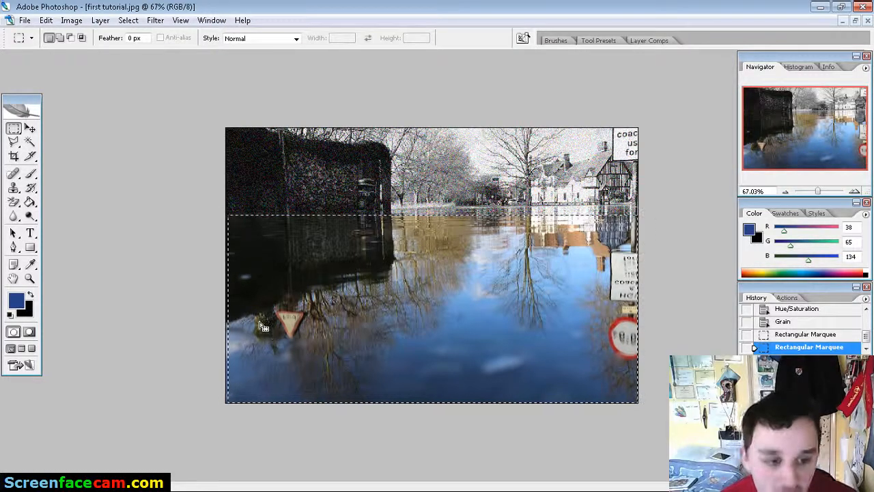
left_click_drag(258, 323, 261, 325)
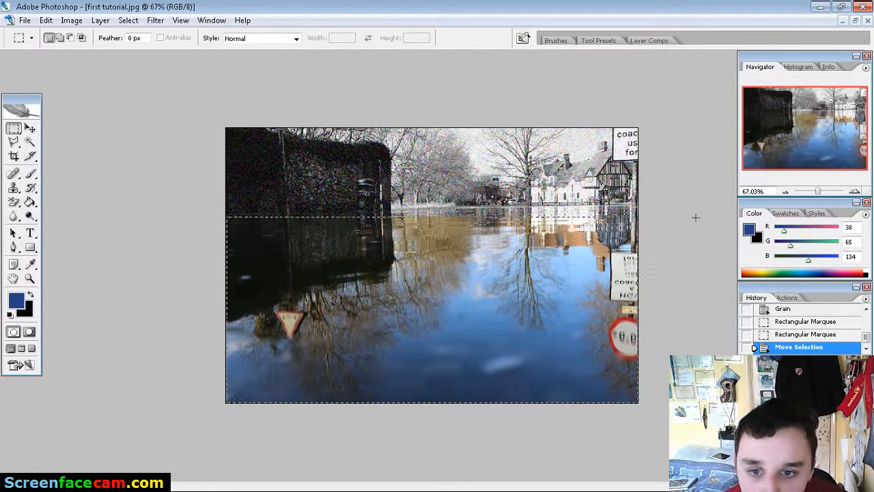
left_click_drag(695, 217, 222, 401)
- Apply a Brightness/Contrast adjustment to the selected water area with brightness -33 and contrast +21
left_click(154, 20)
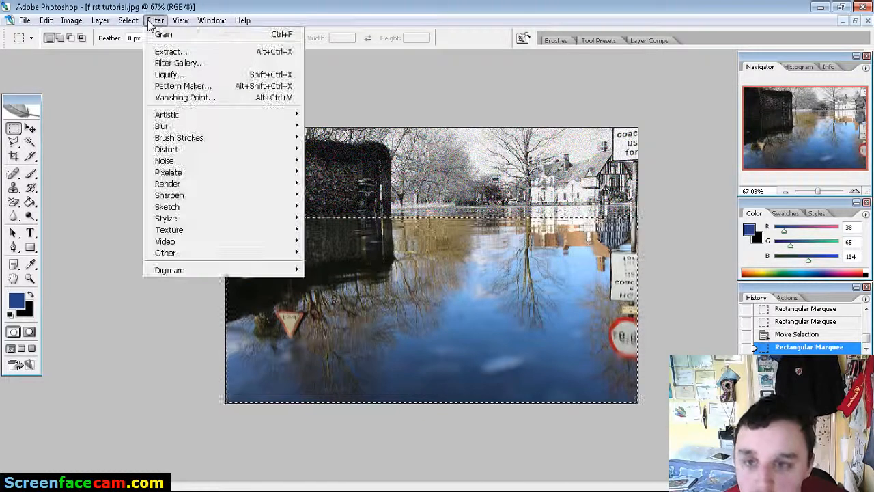
mouse_move(71, 20)
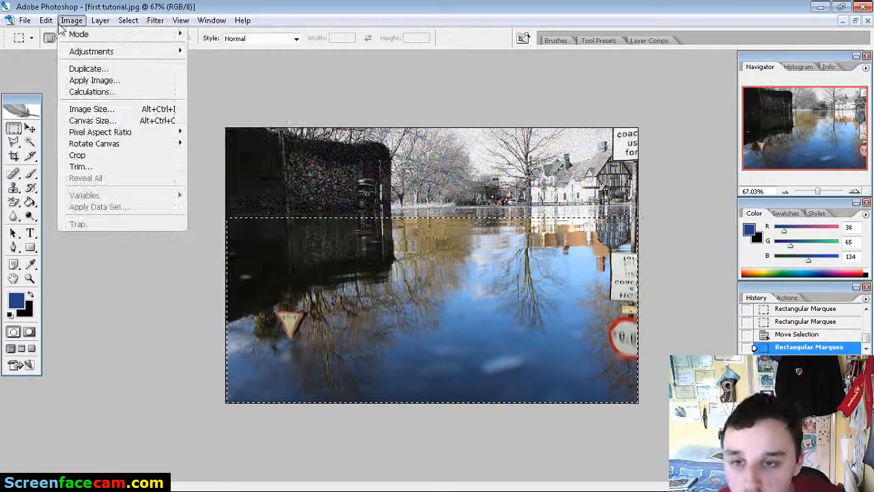
mouse_move(91, 51)
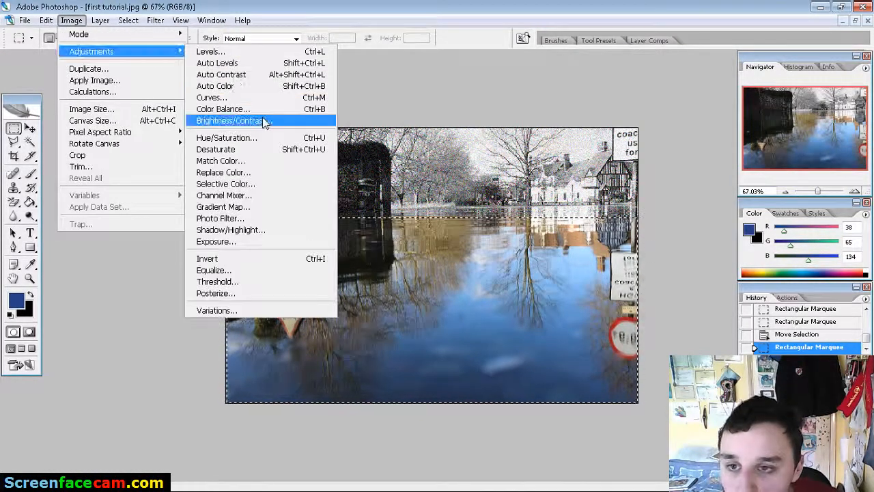
left_click(267, 119)
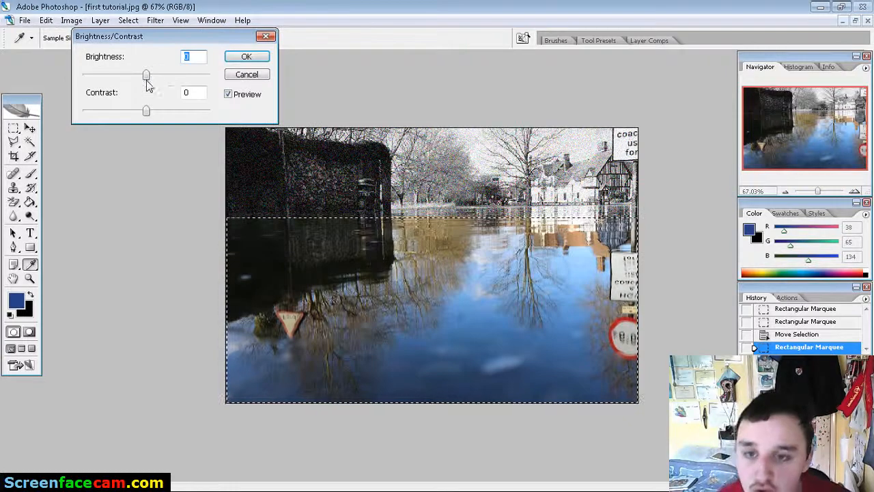
left_click_drag(145, 81, 161, 108)
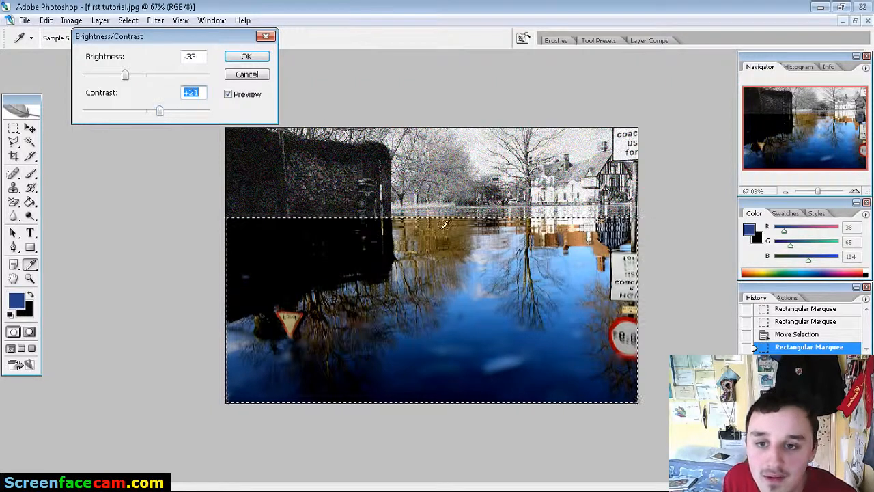
left_click(242, 58)
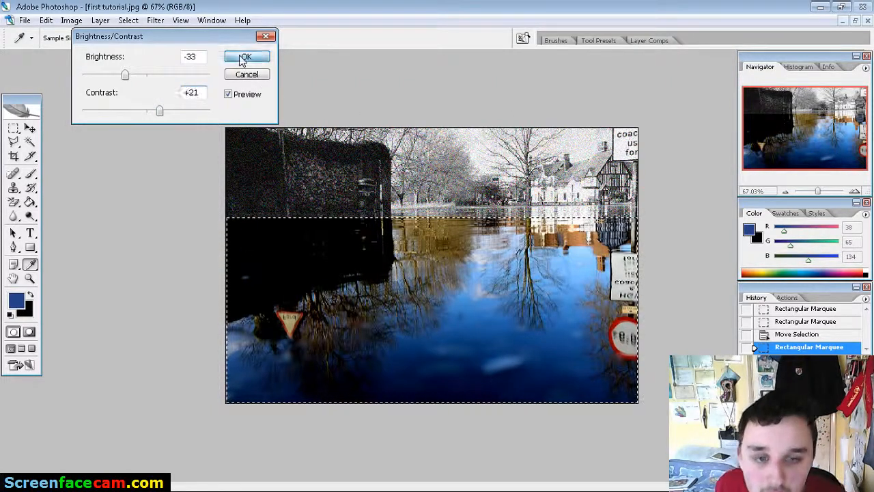
- Apply a Hue/Saturation adjustment to the selected water with hue +4, saturation +8 and lightness -16
left_click(71, 20)
mouse_move(89, 55)
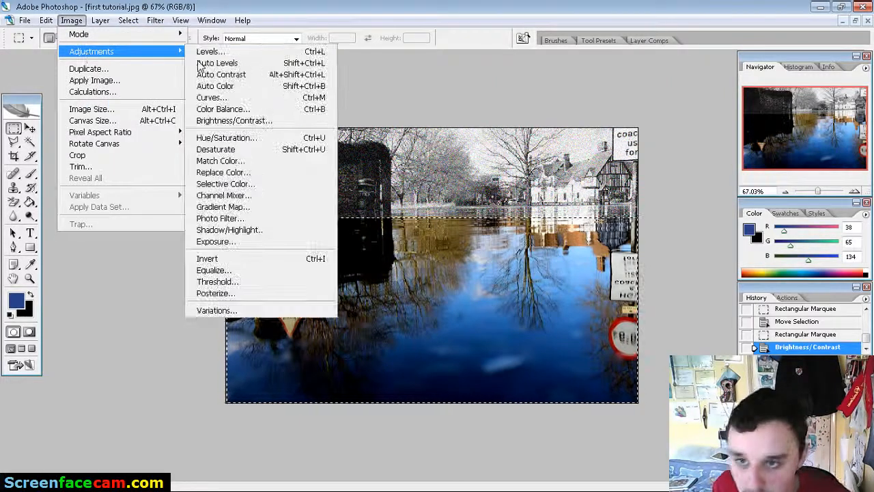
left_click(260, 137)
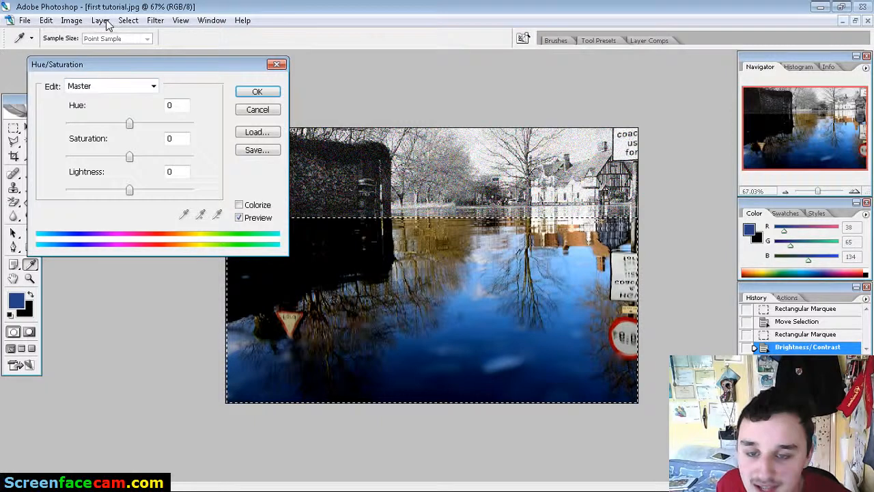
left_click_drag(137, 63, 106, 24)
mouse_move(98, 84)
left_mouse_down()
mouse_move(88, 86)
mouse_move(145, 86)
mouse_move(101, 95)
left_mouse_up()
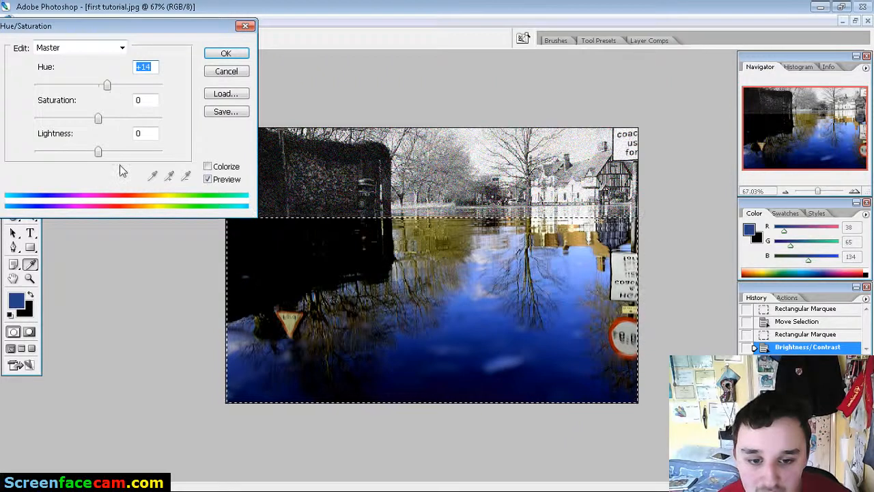
left_click_drag(106, 83, 103, 116)
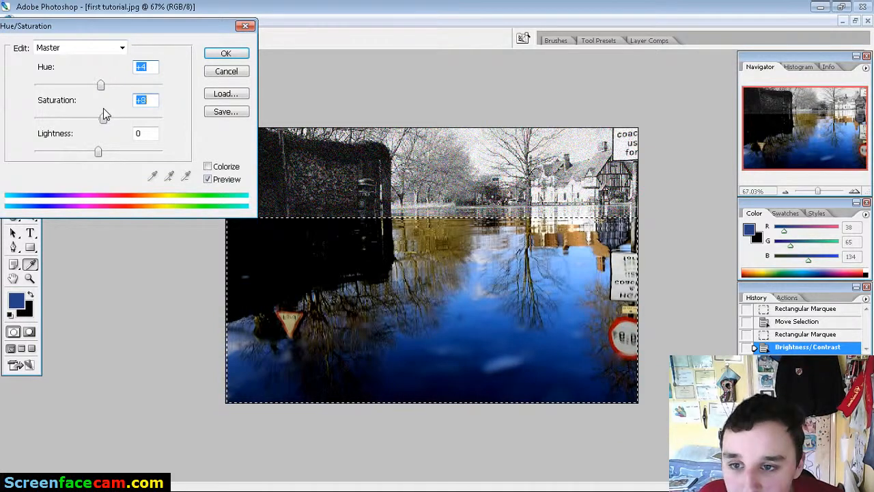
mouse_move(98, 151)
left_mouse_down()
mouse_move(111, 156)
mouse_move(88, 153)
left_mouse_up()
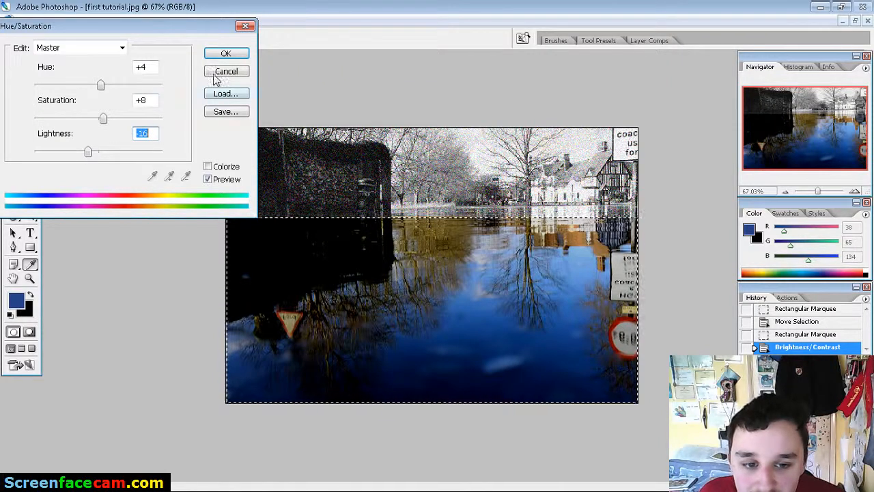
left_click(224, 56)
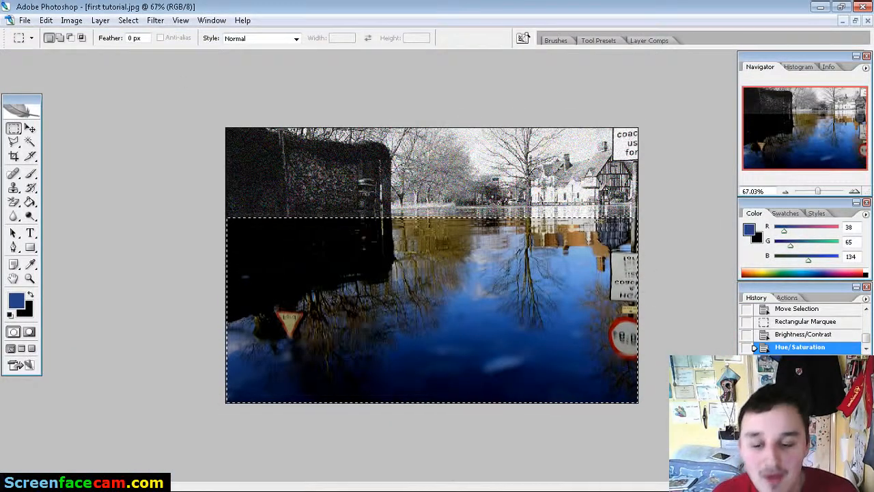
left_click(155, 20)
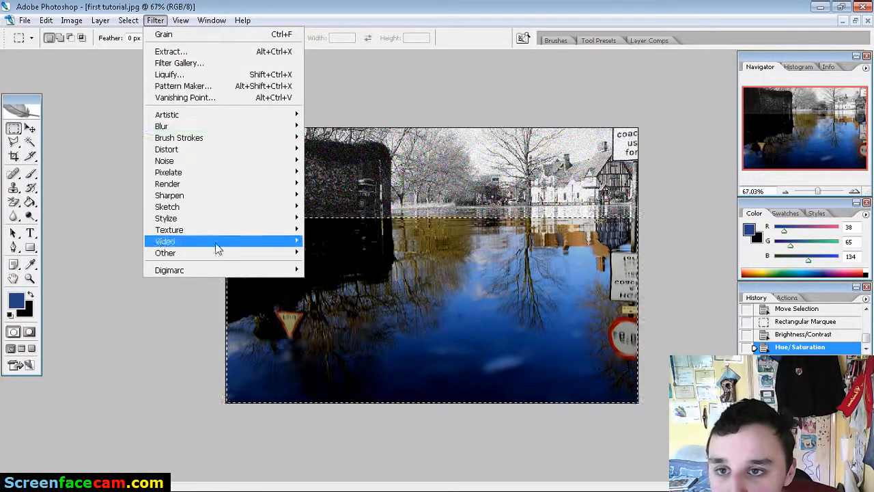
mouse_move(279, 190)
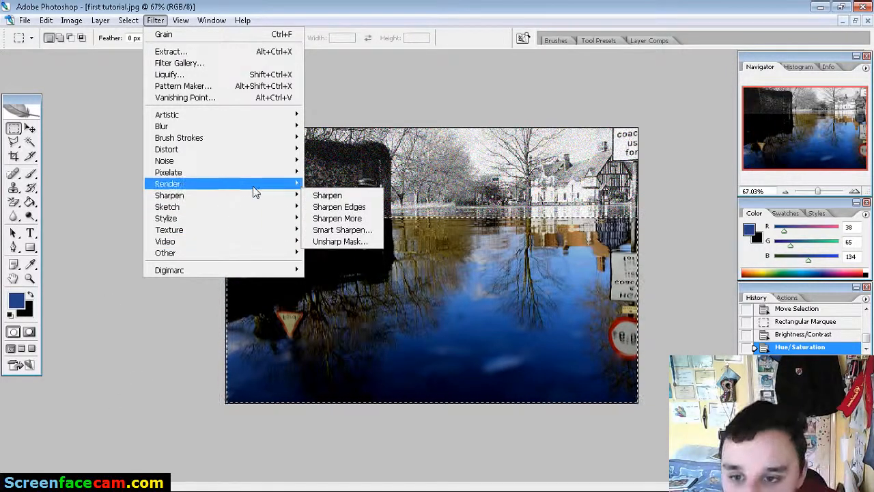
mouse_move(253, 187)
left_click(337, 219)
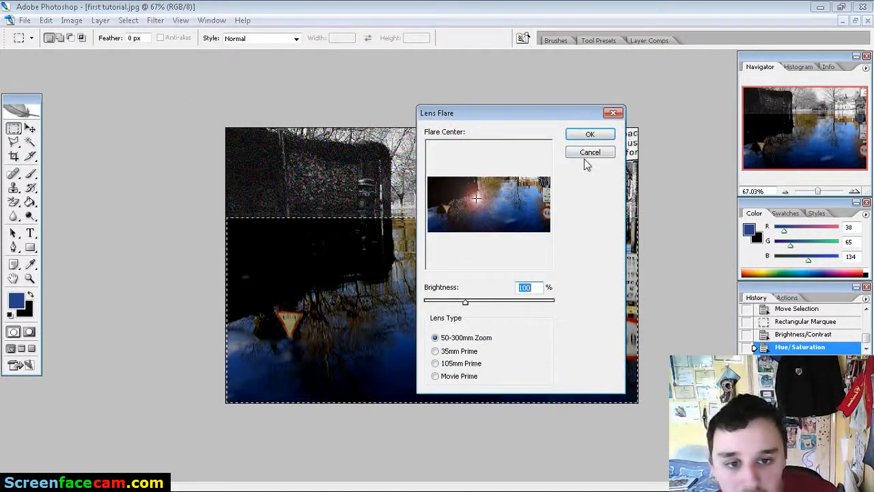
left_click(590, 153)
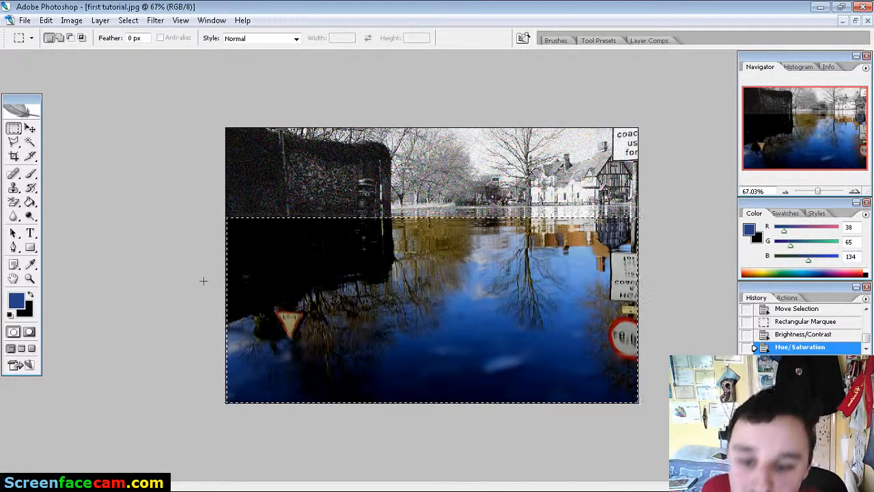
- Deselect the water and outline the thin strip of water between the far bank and the colour boundary, beside the dark vehicle, with the Polygonal Lasso
key("ctrl+d")
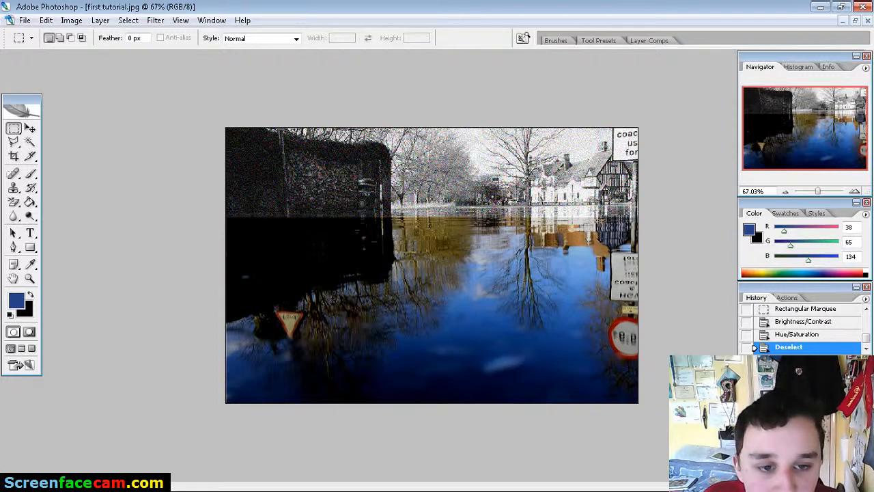
left_click(17, 142)
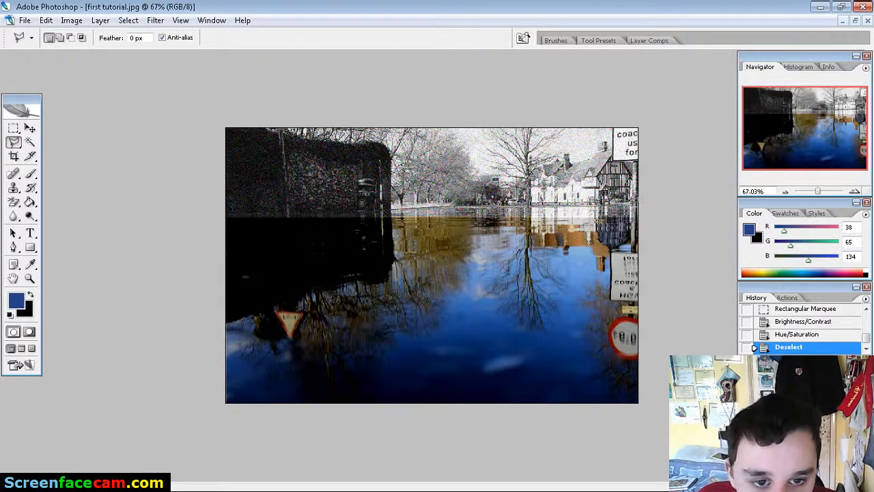
left_click(638, 214)
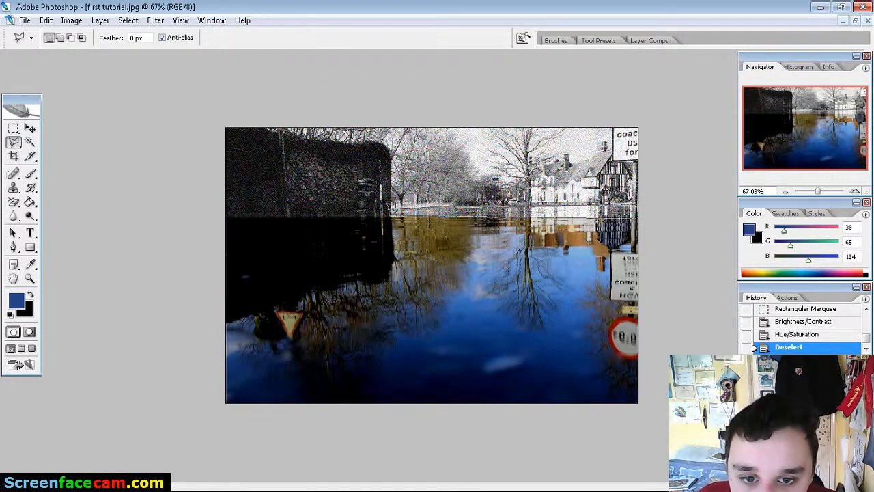
left_click(390, 209)
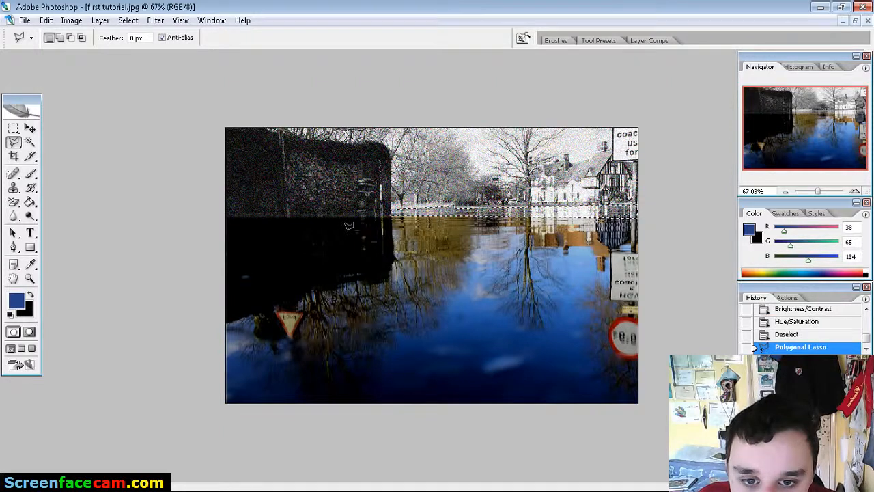
left_click(72, 20)
mouse_move(75, 55)
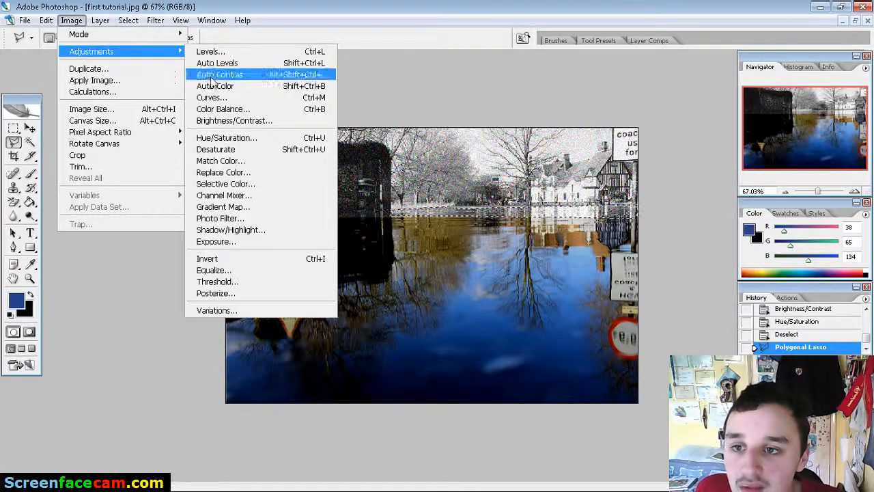
left_click(230, 110)
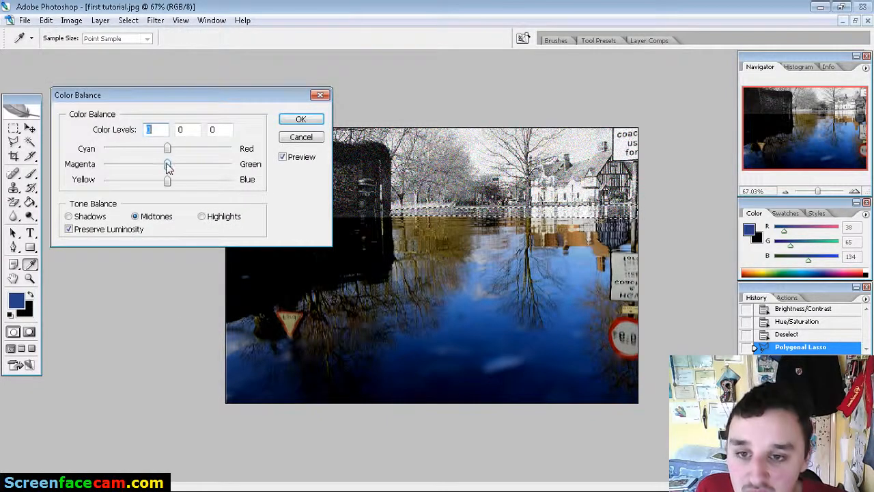
mouse_move(169, 167)
left_mouse_down()
mouse_move(207, 168)
mouse_move(130, 169)
mouse_move(166, 169)
mouse_move(158, 151)
mouse_move(135, 156)
mouse_move(179, 161)
mouse_move(146, 191)
mouse_move(208, 166)
mouse_move(179, 180)
mouse_move(169, 176)
mouse_move(199, 168)
mouse_move(170, 167)
left_mouse_up()
left_click(100, 219)
left_click(213, 220)
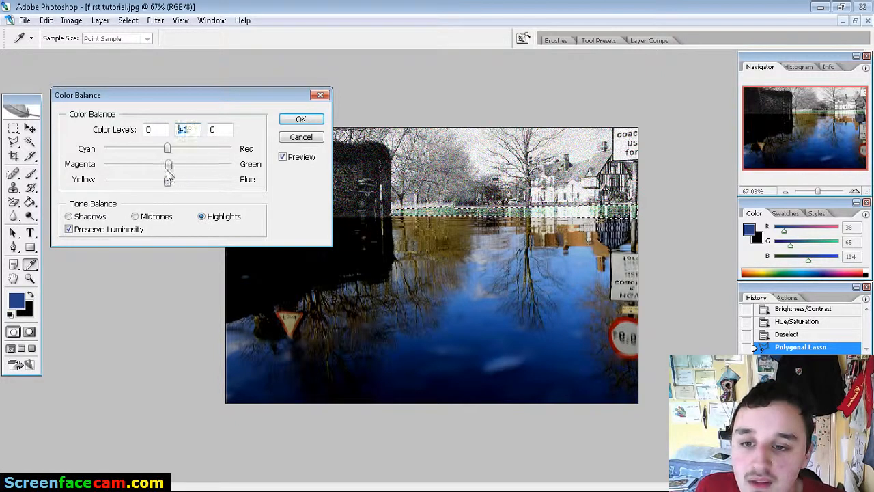
left_click(301, 139)
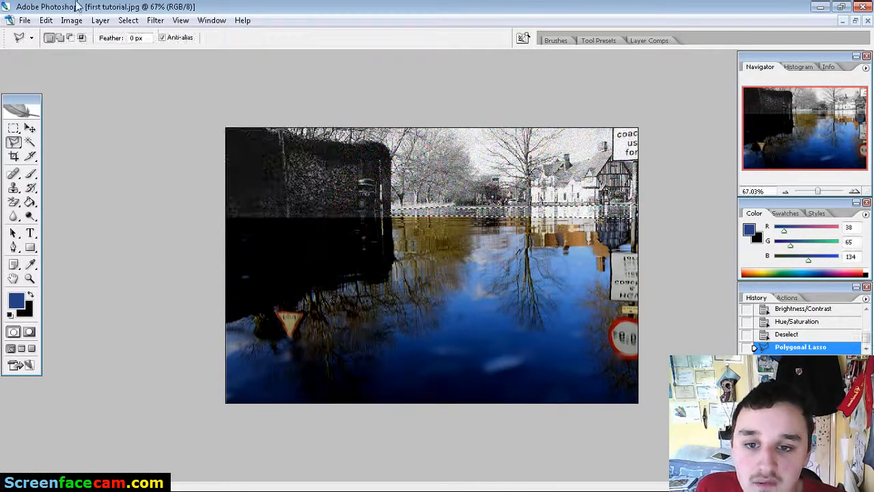
- Apply a Hue/Saturation adjustment with raised hue and saturation to the selected waterline strip and clear the selection
left_click(79, 22)
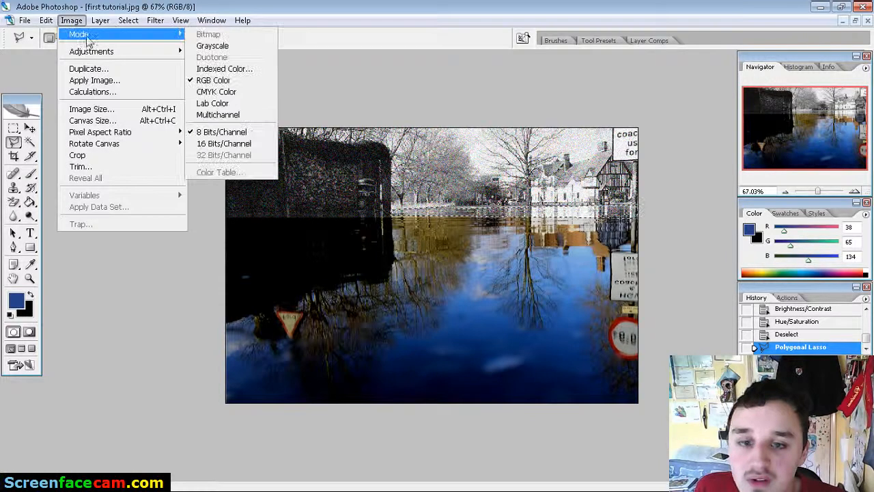
mouse_move(143, 39)
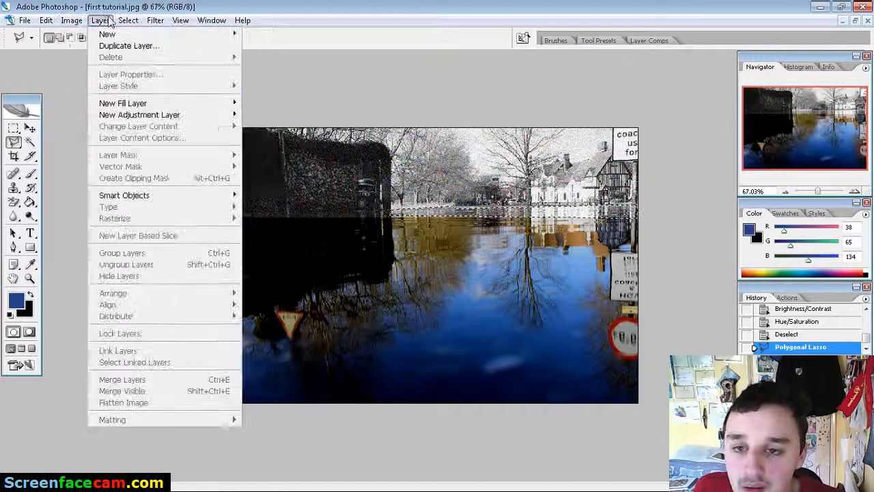
mouse_move(99, 54)
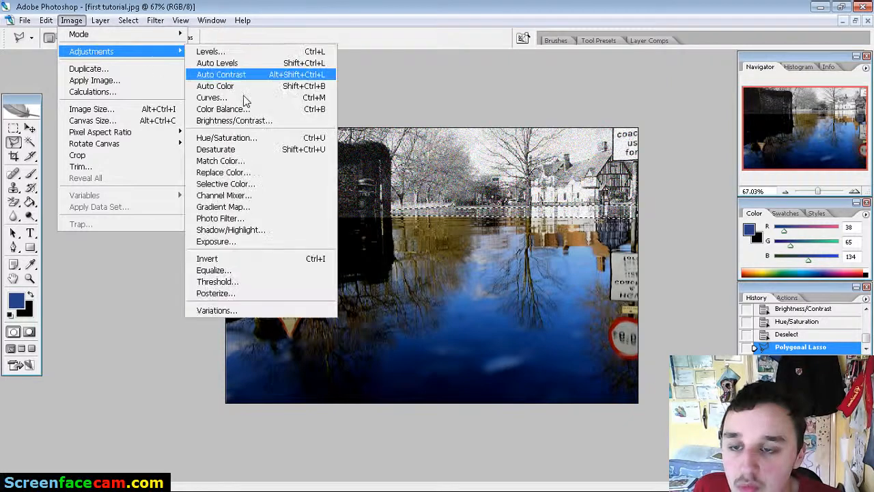
left_click(250, 137)
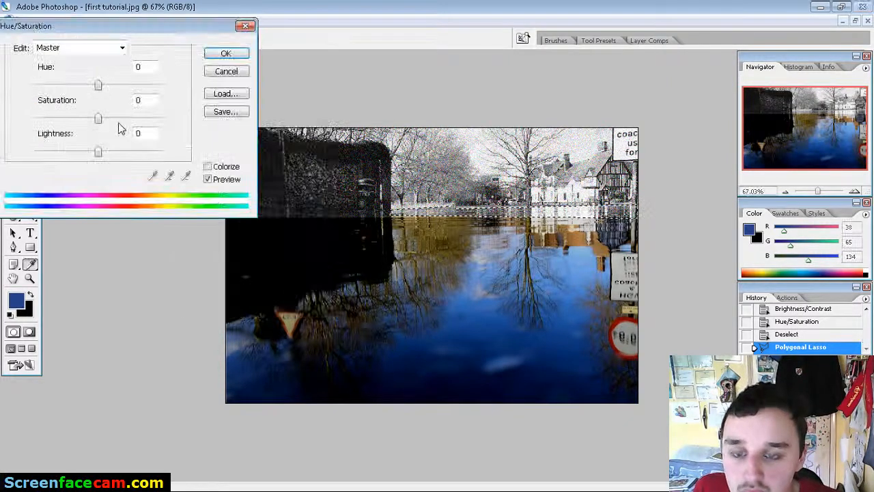
mouse_move(100, 119)
left_mouse_down()
mouse_move(157, 121)
mouse_move(74, 129)
mouse_move(103, 133)
mouse_move(35, 117)
mouse_move(128, 120)
mouse_move(106, 125)
left_mouse_up()
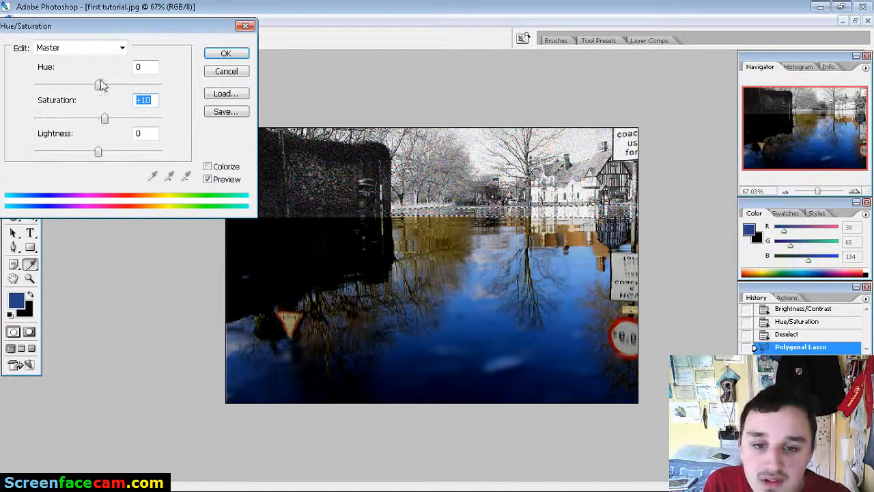
left_click_drag(101, 91, 140, 84)
mouse_move(107, 118)
left_mouse_down()
mouse_move(133, 121)
mouse_move(115, 120)
left_mouse_up()
left_click(98, 153)
mouse_move(97, 153)
left_mouse_down()
mouse_move(79, 153)
mouse_move(108, 153)
mouse_move(98, 154)
left_mouse_up()
left_click(232, 54)
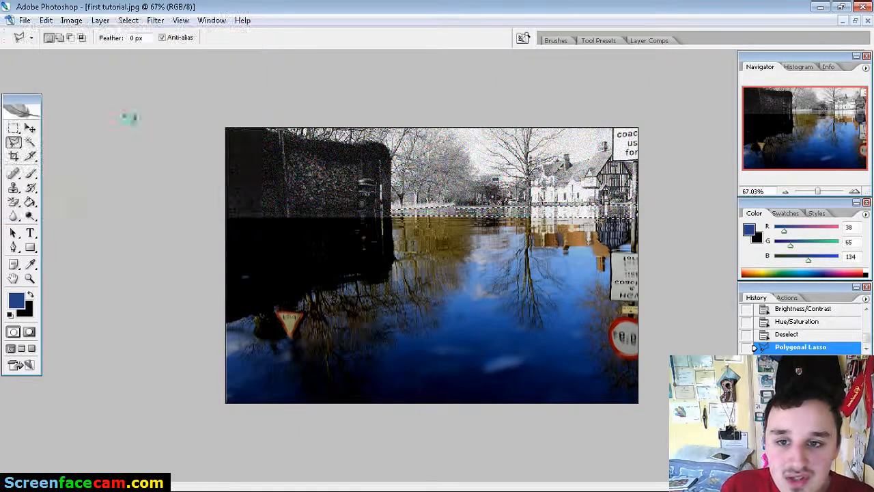
left_click(30, 142)
key("ctrl+d")
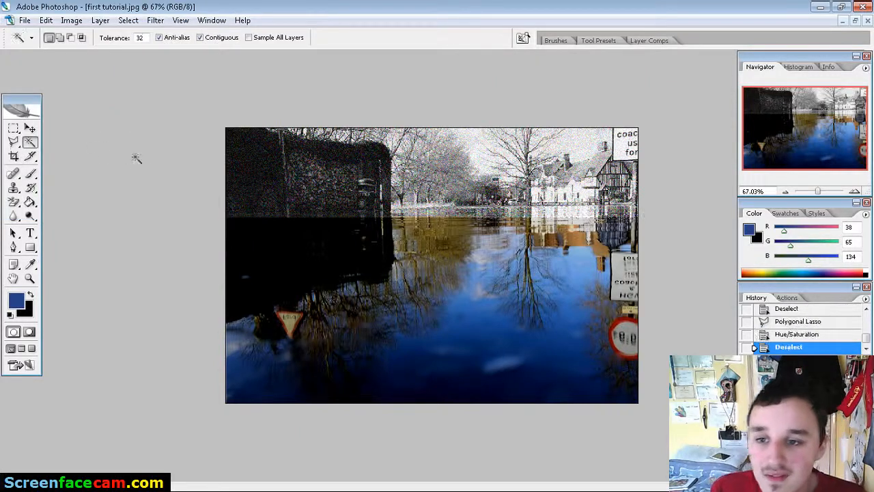
- Examine the grainy waterline, trees and houses at 300% magnification and return to the whole photo at 66.67%
left_click(854, 192)
left_click(854, 191)
left_click(854, 192)
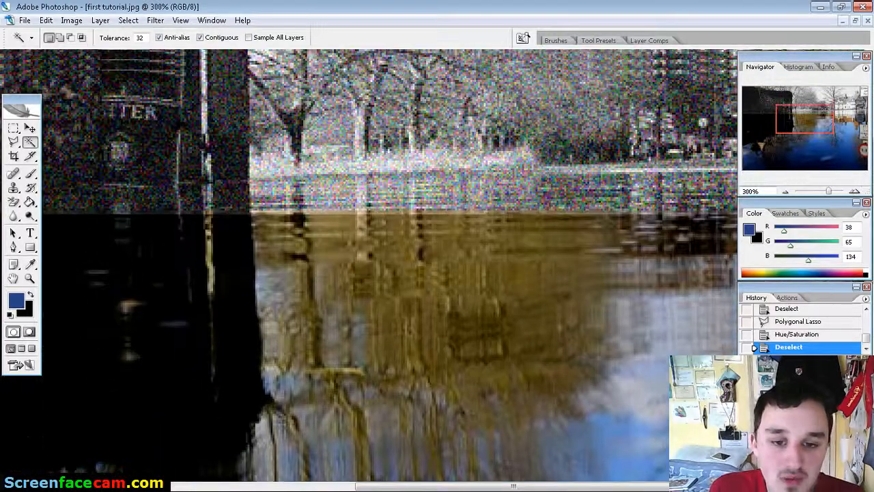
scroll(369, 266, "up", 4)
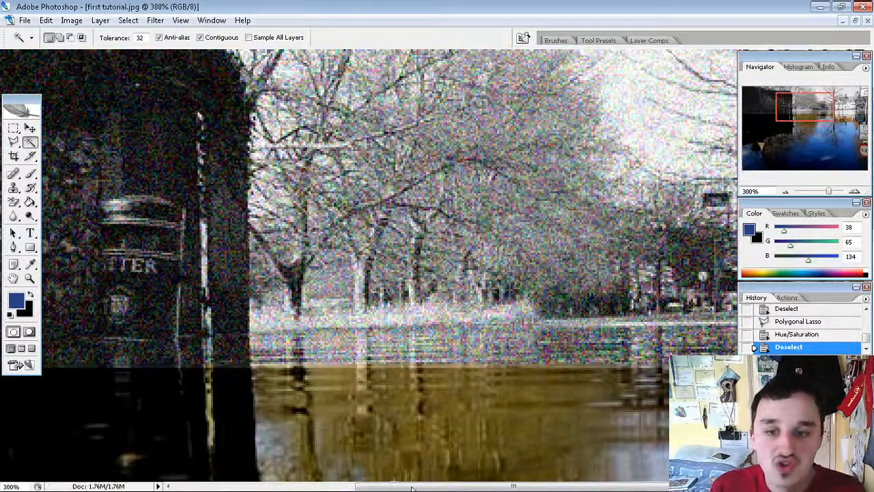
left_click_drag(412, 488, 558, 487)
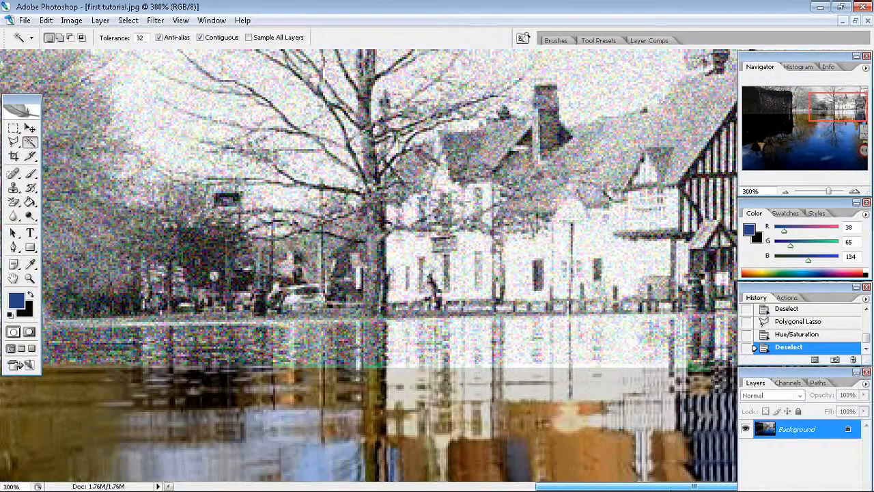
left_click(786, 192)
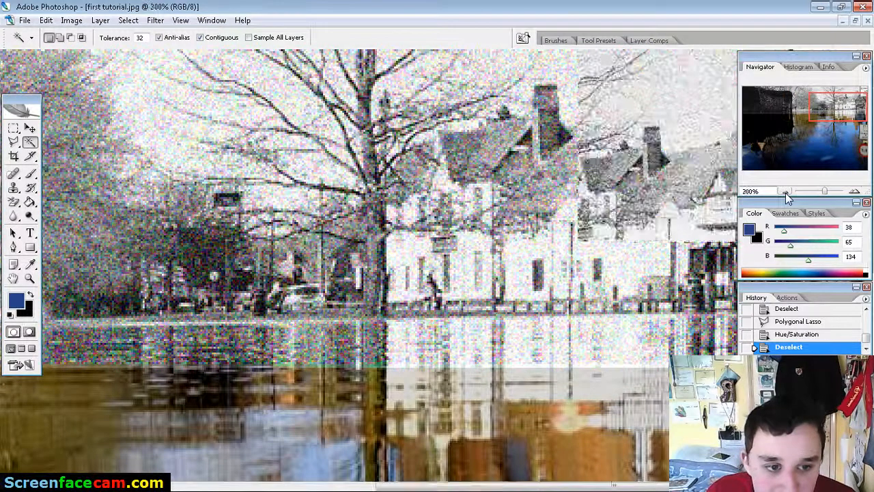
left_click(785, 192)
left_click(786, 192)
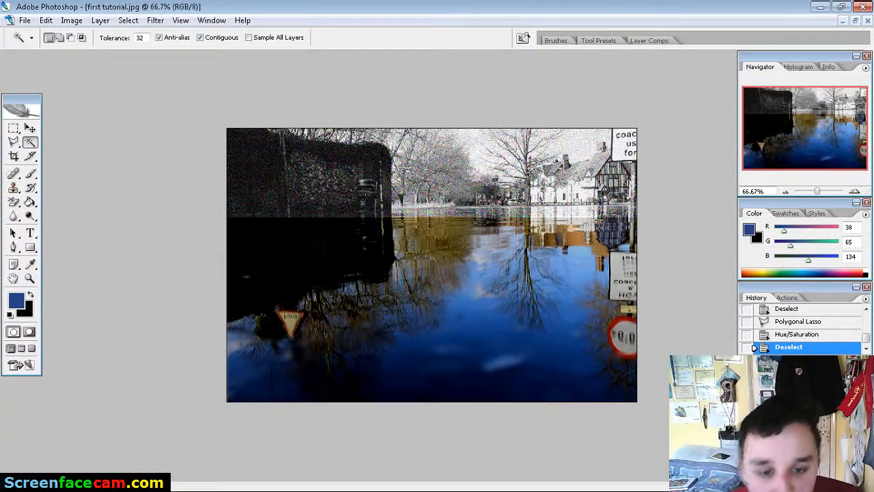
- Select the full-width water area below the waterline with the Rectangular Marquee tool and preview the Watercolor artistic filter on it
left_click(14, 127)
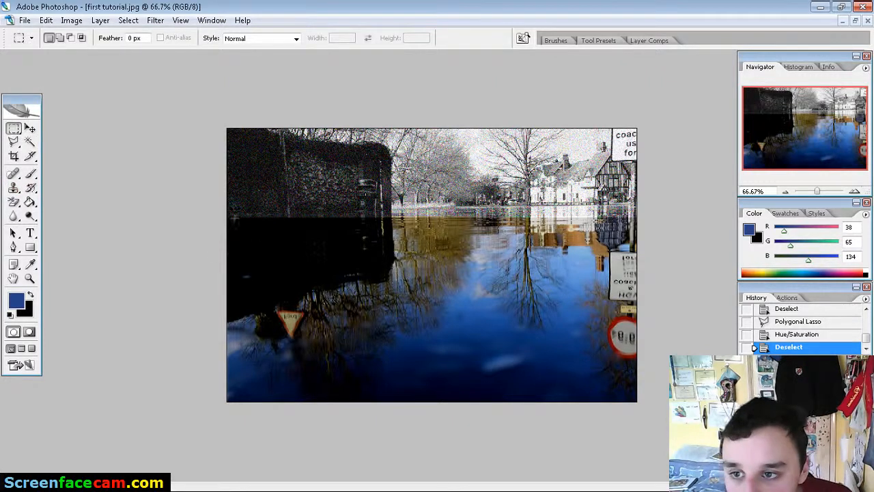
left_click_drag(473, 238, 654, 406)
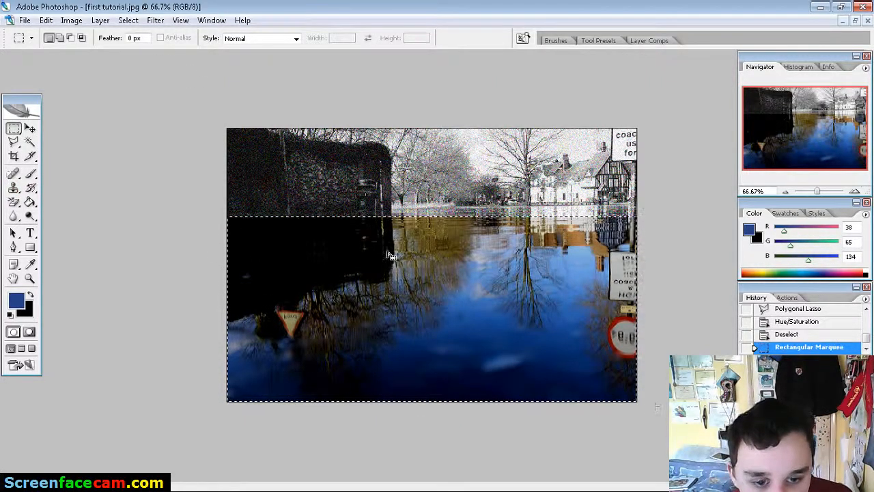
left_click(155, 20)
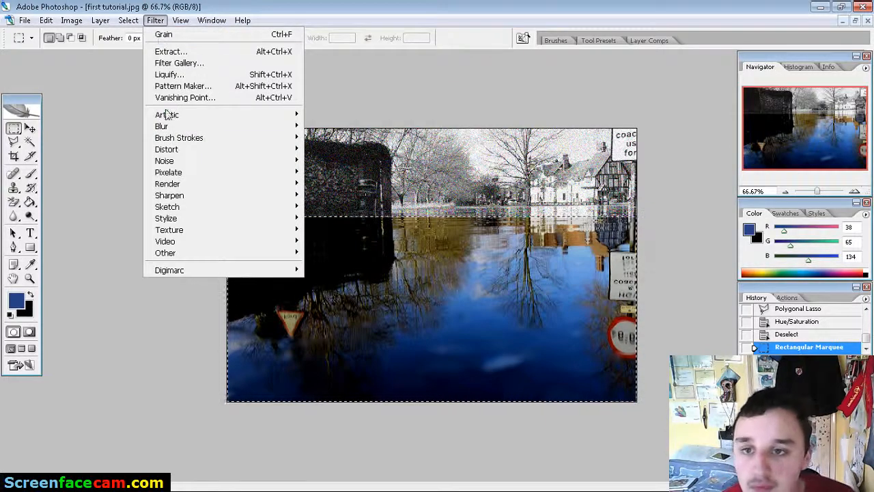
mouse_move(200, 122)
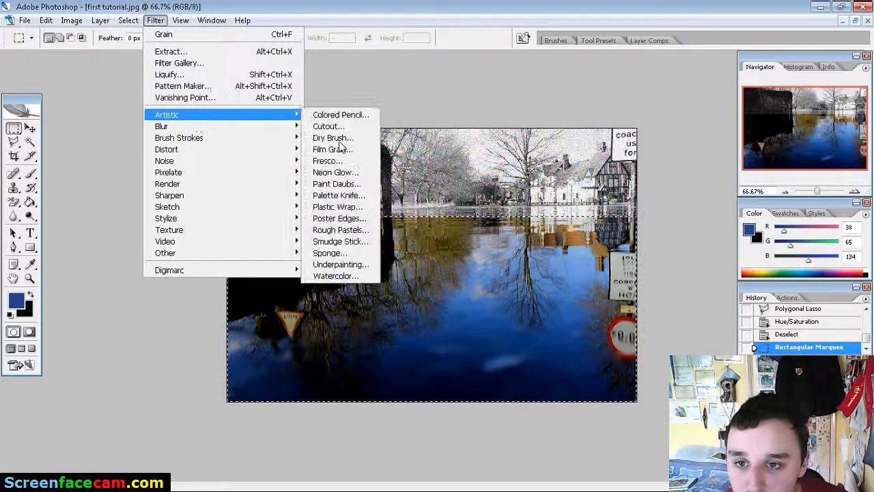
left_click(346, 275)
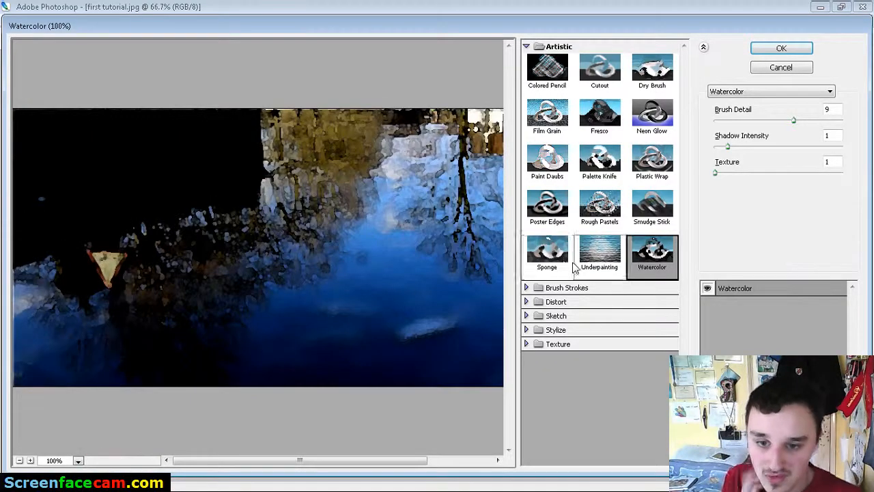
- Preview the Sponge, Poster Edges, Paint Daubs, Film Grain, Fresco, Cutout, Dry Brush and Colored Pencil filters on the selected water
left_click(545, 267)
left_click(556, 215)
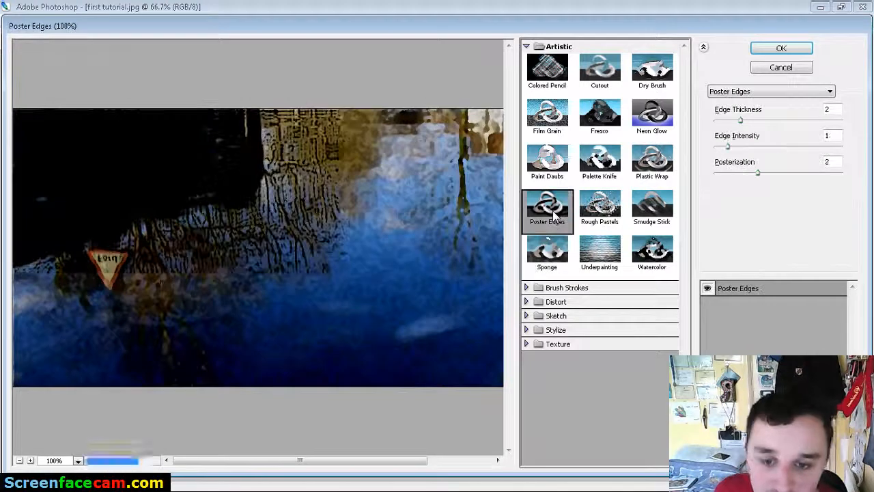
left_click(558, 174)
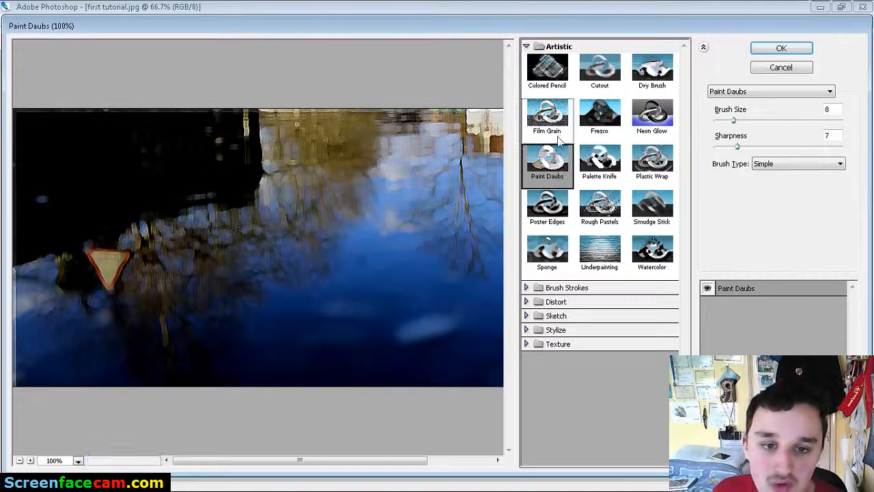
left_click(556, 121)
left_click(614, 120)
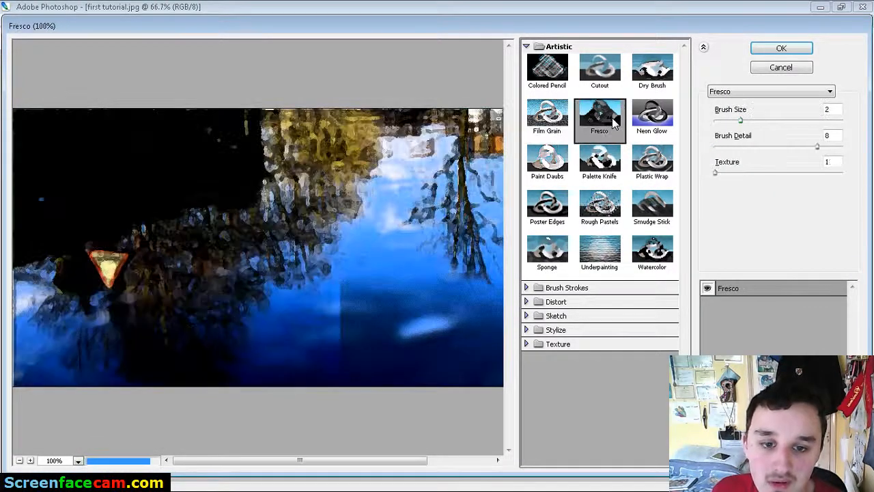
left_click(613, 88)
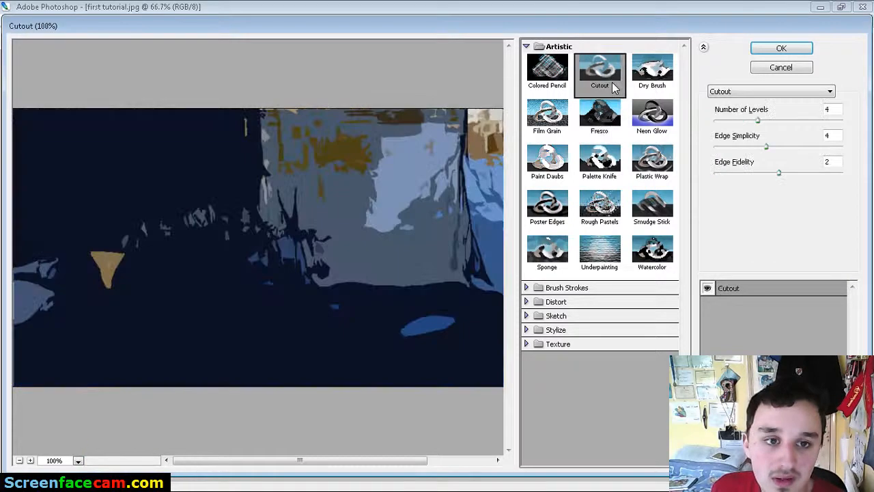
left_click(655, 84)
left_click(542, 80)
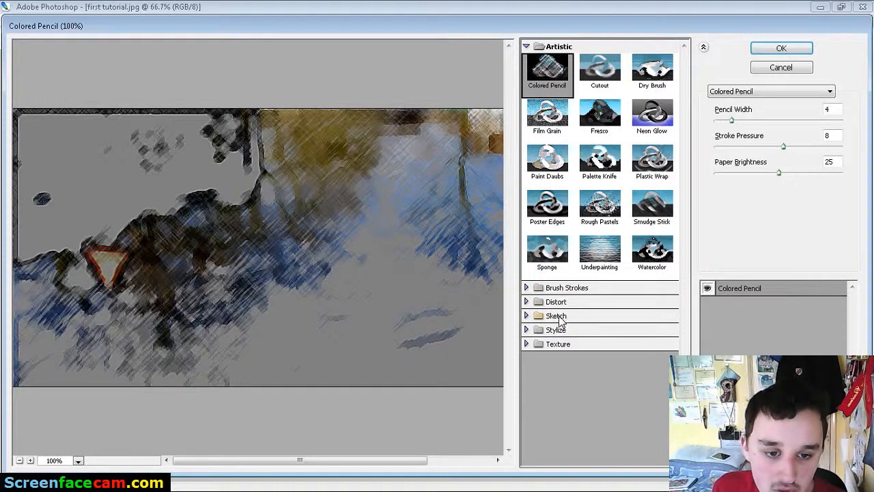
- Preview the Craquelure, Grain, Mosaic Tiles and Texturizer texture filters on the water, discard the filter and clear the selection
left_click(532, 345)
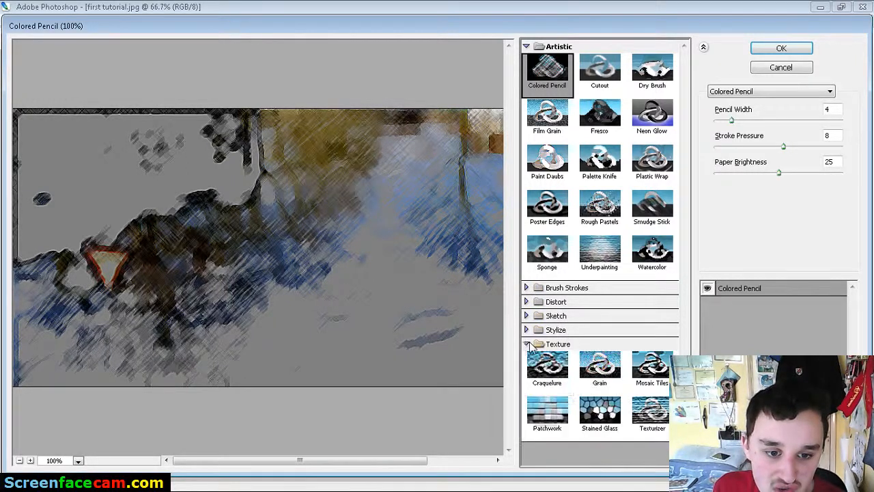
left_click(547, 367)
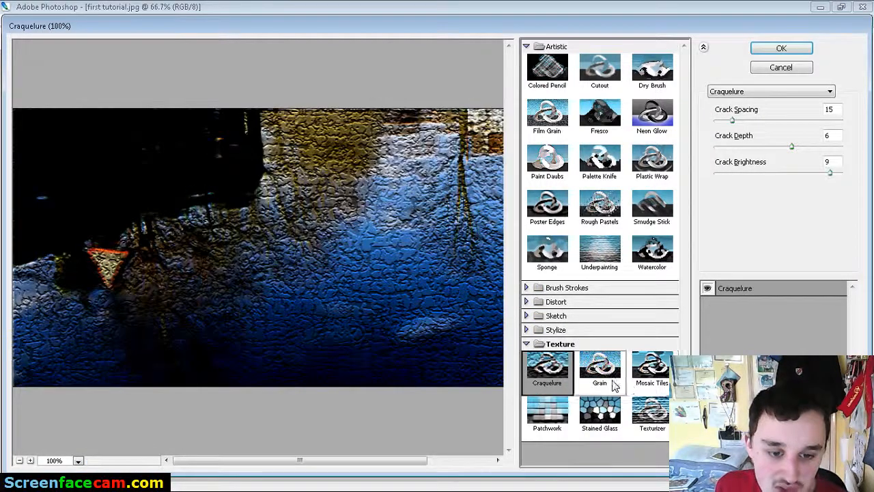
left_click(614, 384)
left_click(639, 376)
left_click(649, 412)
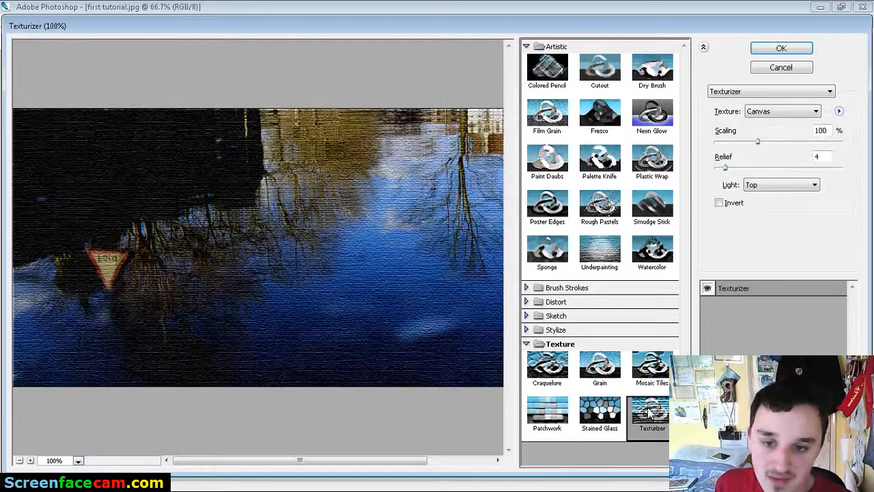
left_click(795, 71)
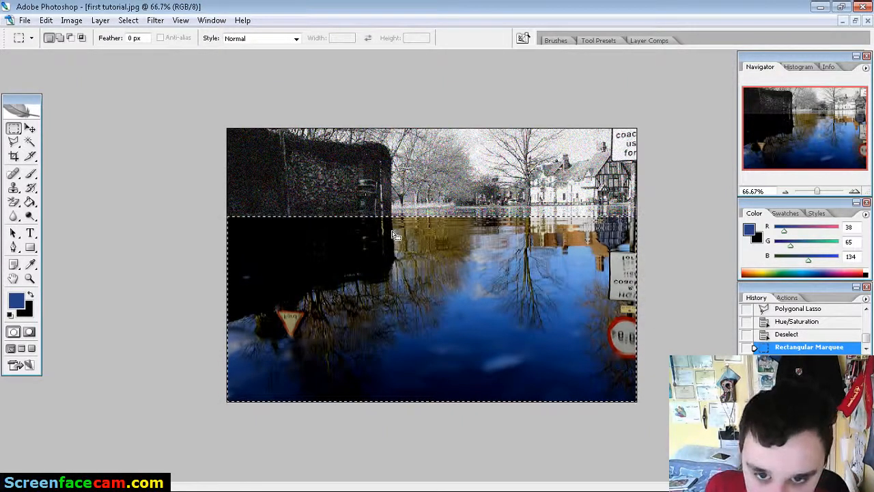
left_click(94, 156)
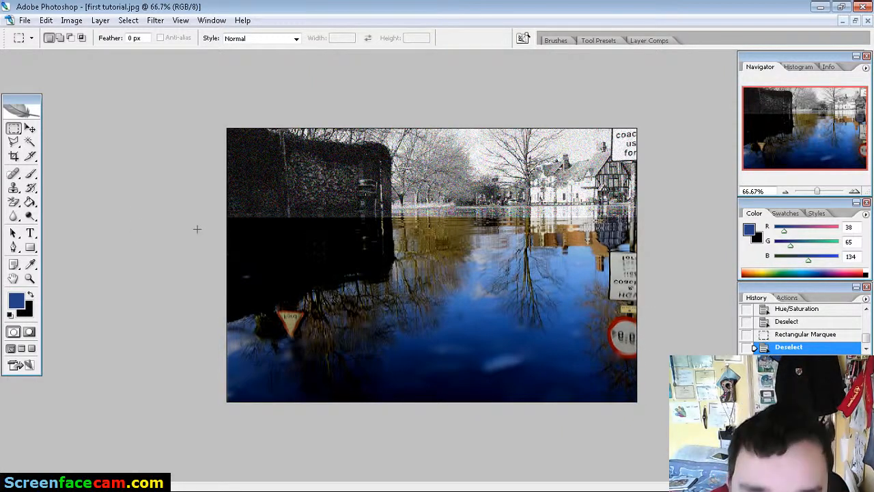
- Examine the waterline across the dark vehicle at 300% and the overall photo at 50% and 100%, returning to 66.67%
left_click(856, 192)
left_click(856, 192)
left_click(856, 192)
left_click_drag(318, 485, 205, 470)
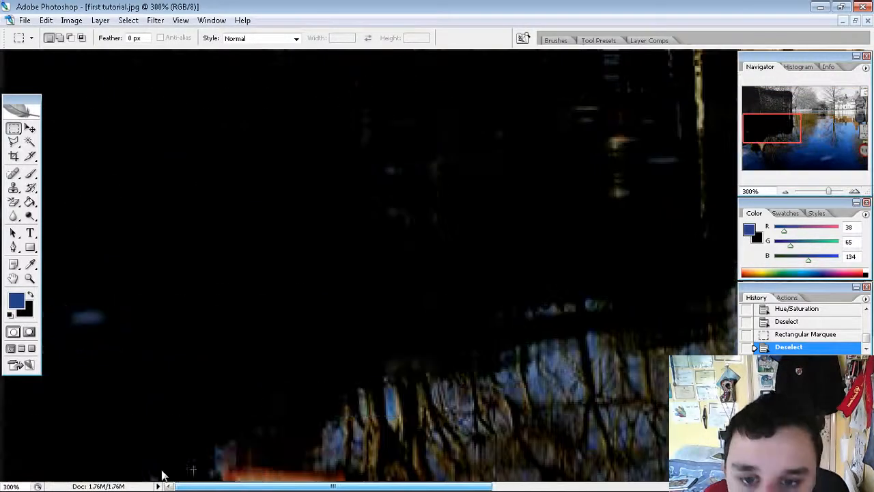
scroll(254, 213, "up", 5)
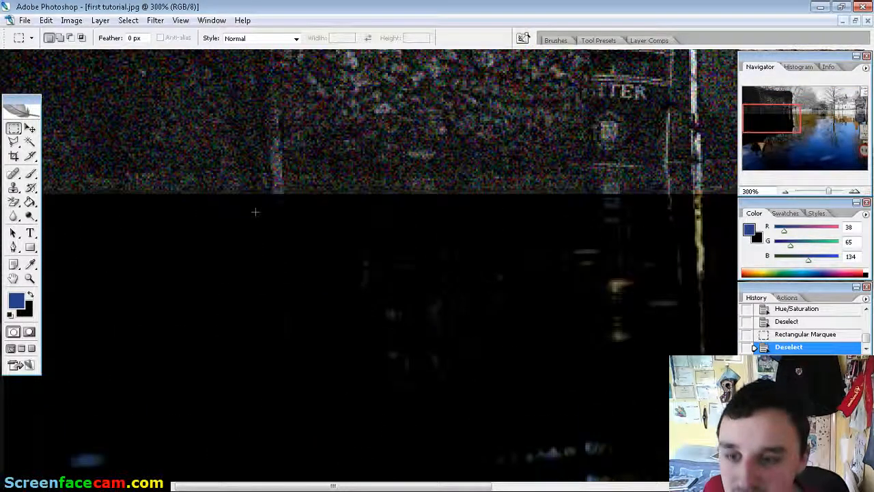
left_click(785, 192)
left_click(785, 192)
left_click(785, 192)
left_click(785, 192)
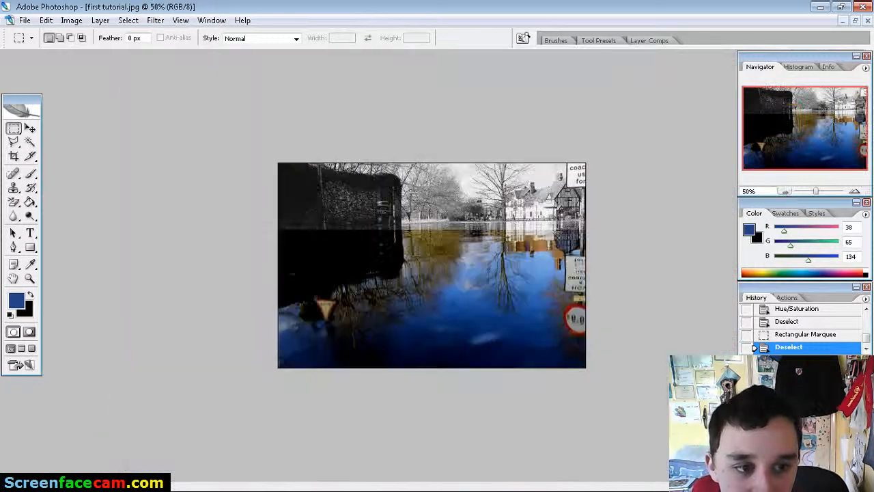
left_click(856, 191)
left_click(856, 192)
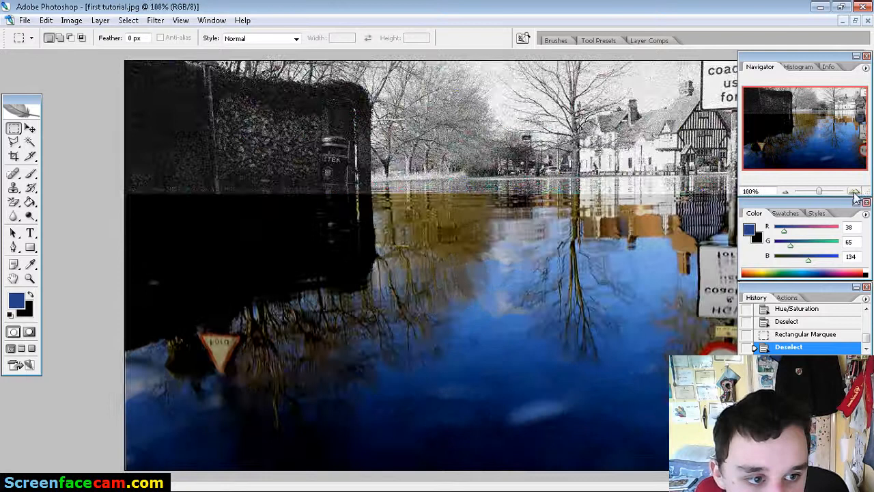
left_click(785, 192)
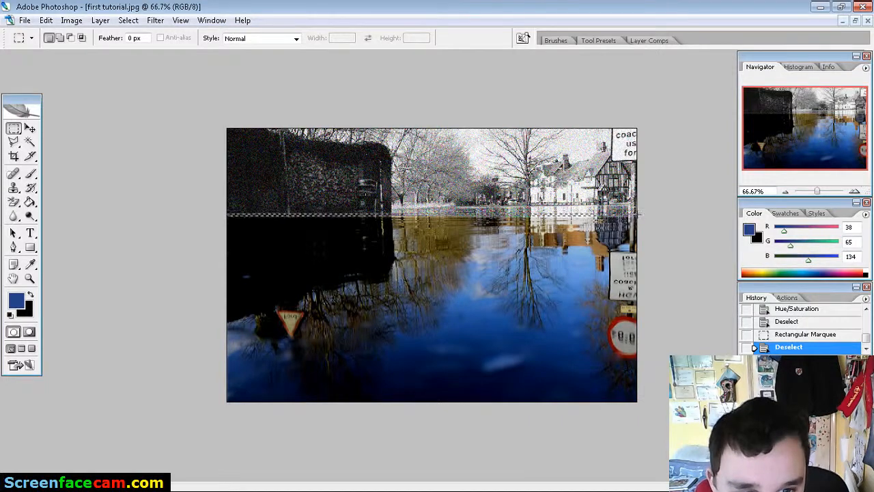
- Select a thin full-width strip along the waterline with the Rectangular Marquee and shift the selection onto the colour boundary
left_click_drag(638, 213, 640, 211)
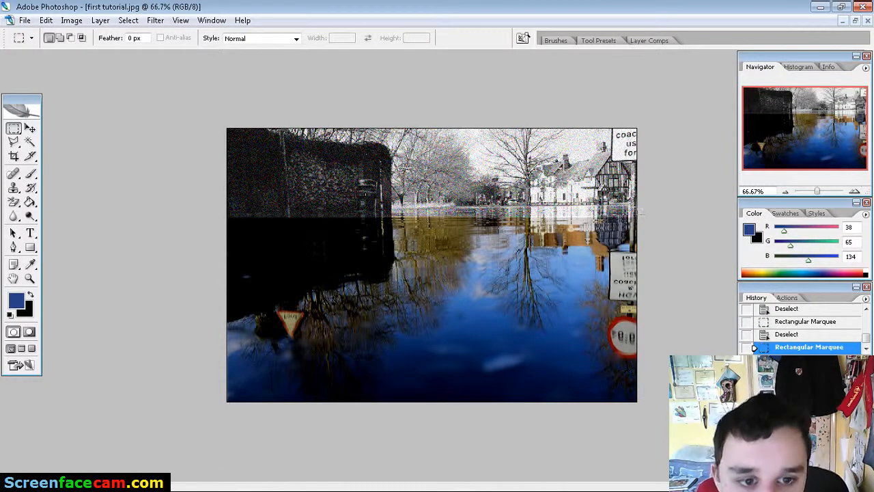
left_click_drag(366, 218, 368, 222)
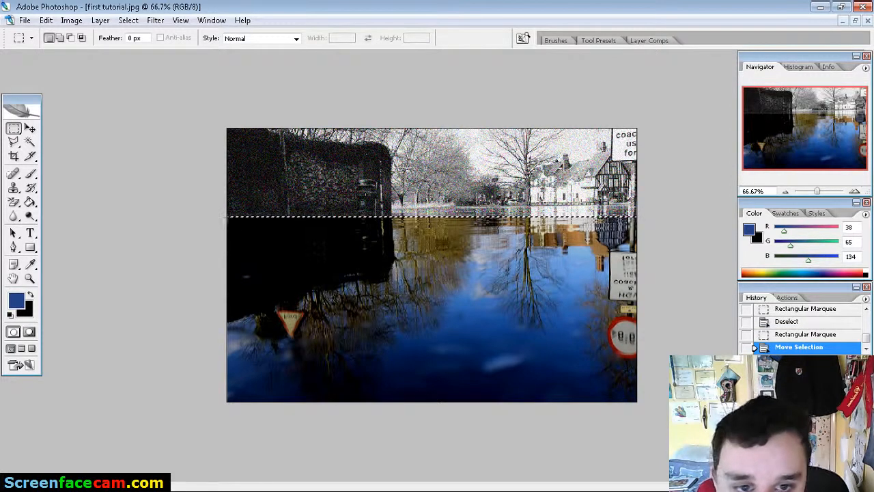
left_click_drag(594, 199, 639, 213)
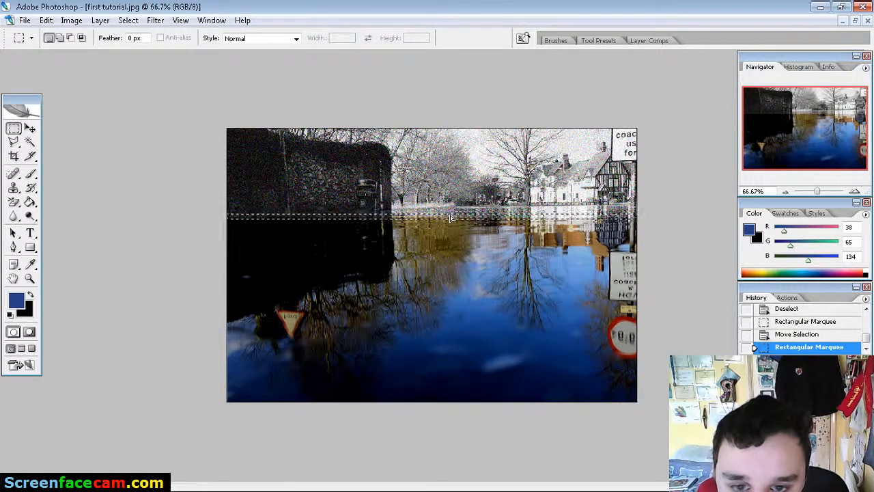
left_click_drag(448, 214, 448, 214)
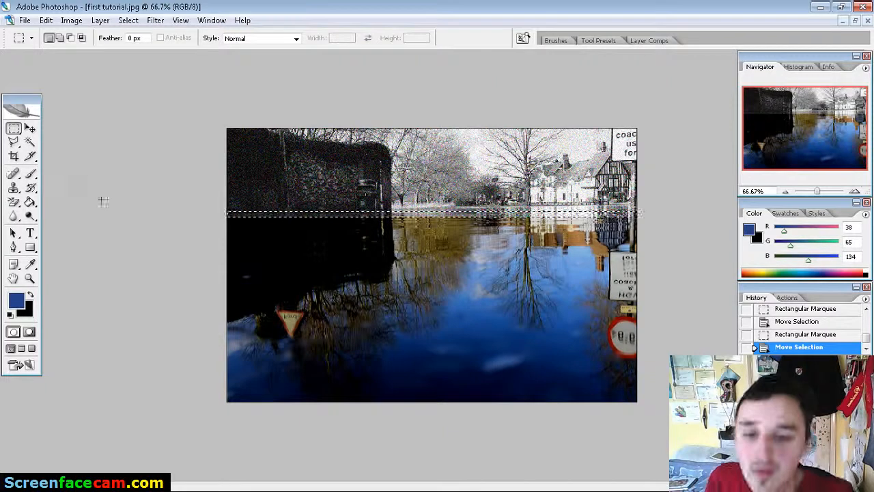
- Sample the olive brown of the tree reflection and paint the selected waterline strip with a 27-pixel brush
left_click(31, 266)
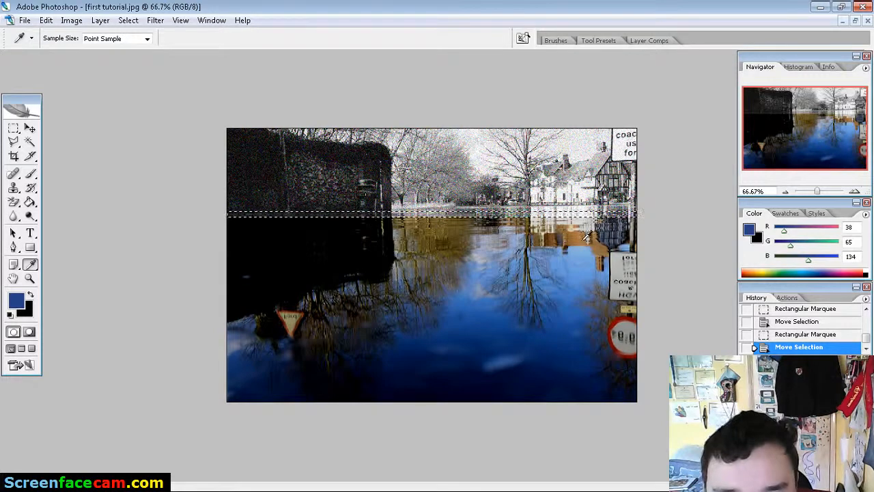
left_click(442, 225)
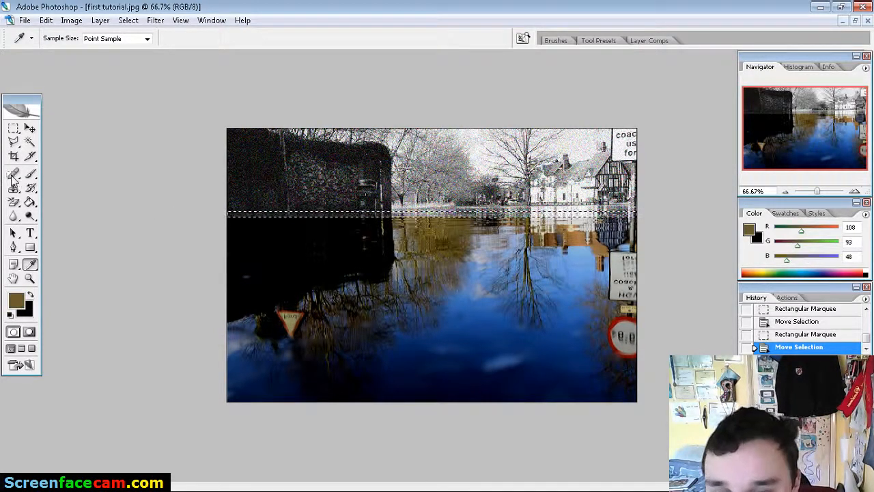
key("b")
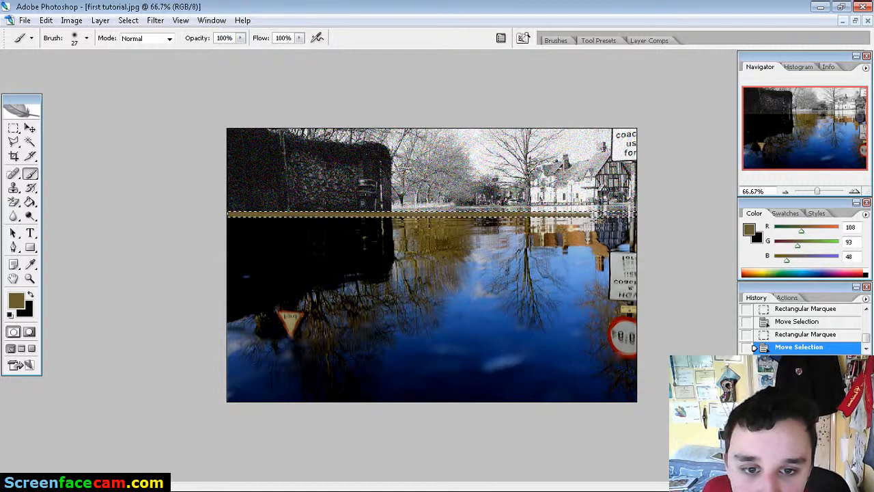
left_click_drag(648, 217, 642, 215)
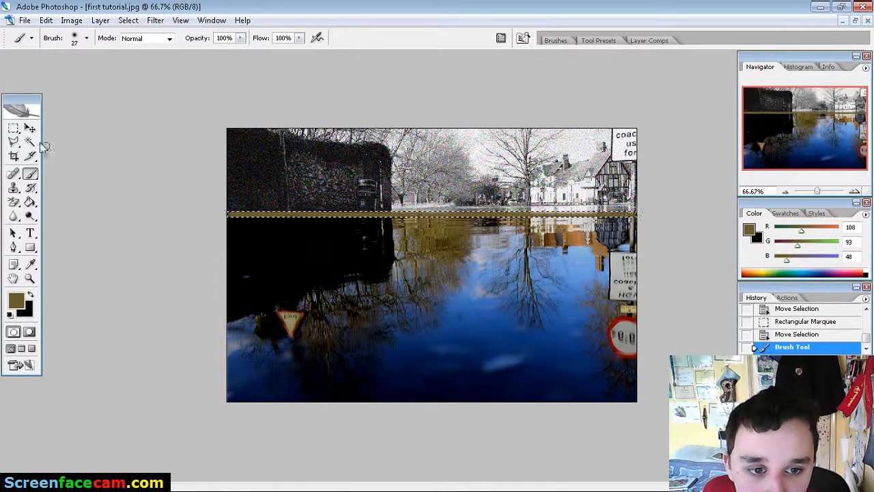
- Revert the photo to the state before the brown strip was painted and clear the strip selection
left_click(30, 142)
left_click(72, 162)
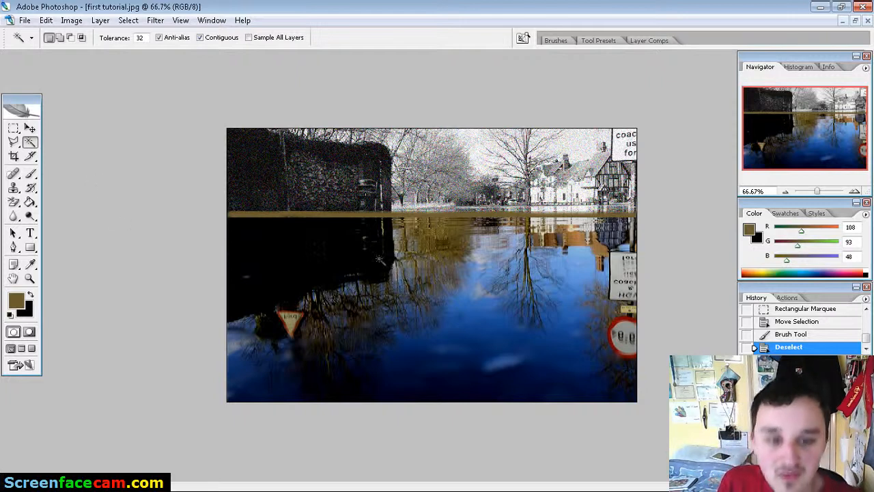
left_click(783, 336)
left_click(777, 322)
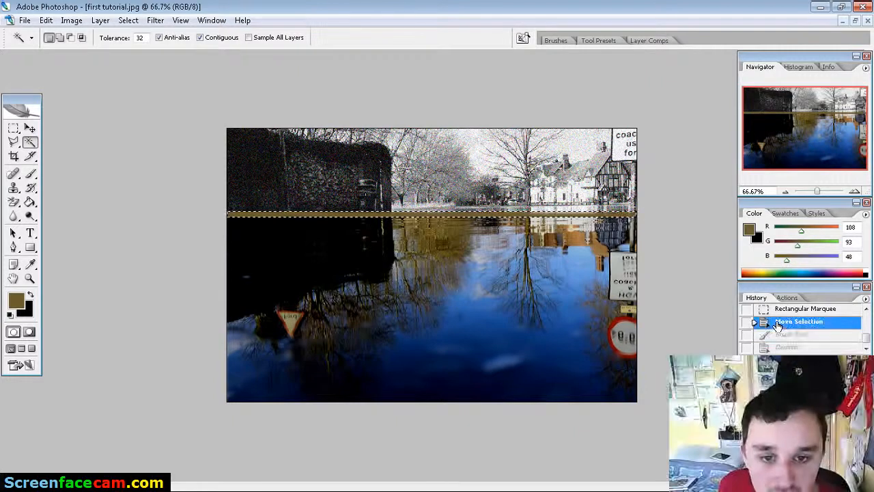
key("ctrl+d")
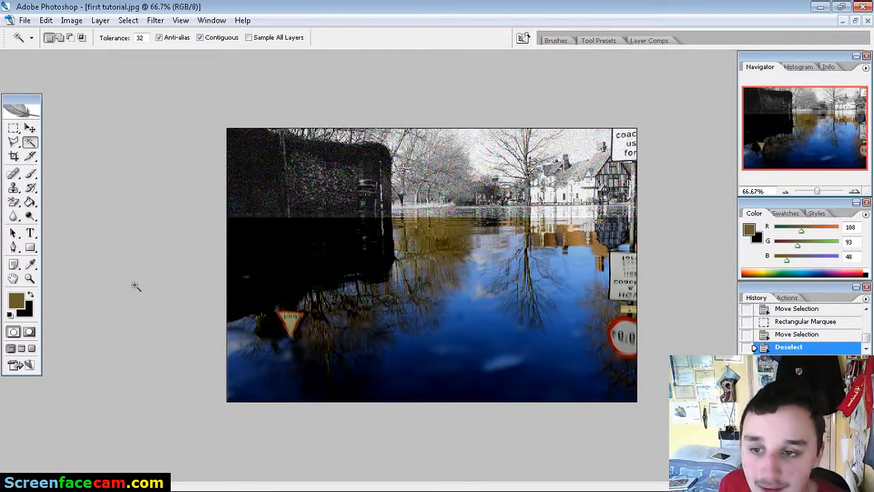
- Select the full-width scene above the waterline and apply Hue/Saturation with hue -36 and lightness -53
left_click(13, 129)
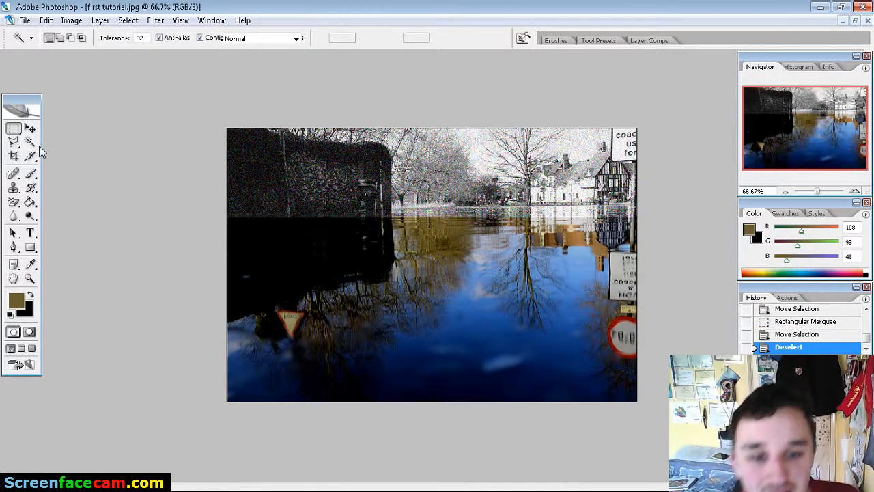
left_click_drag(225, 217, 391, 198)
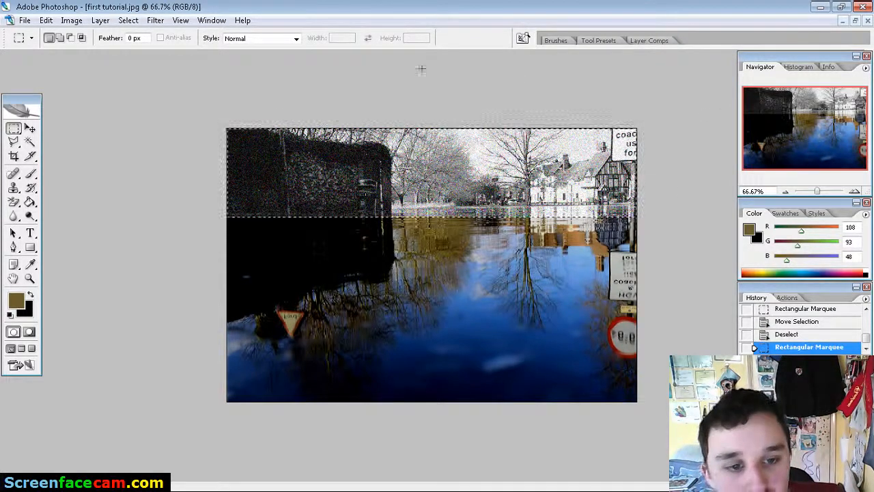
left_click(74, 21)
mouse_move(77, 52)
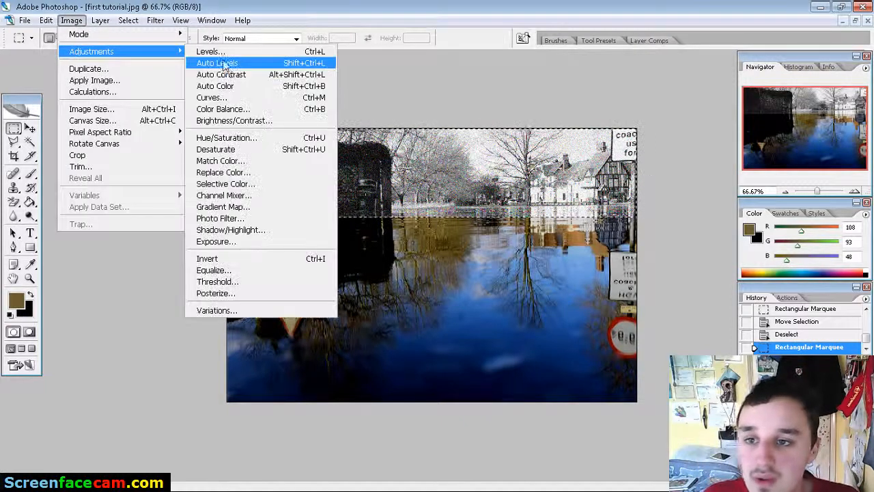
left_click(238, 141)
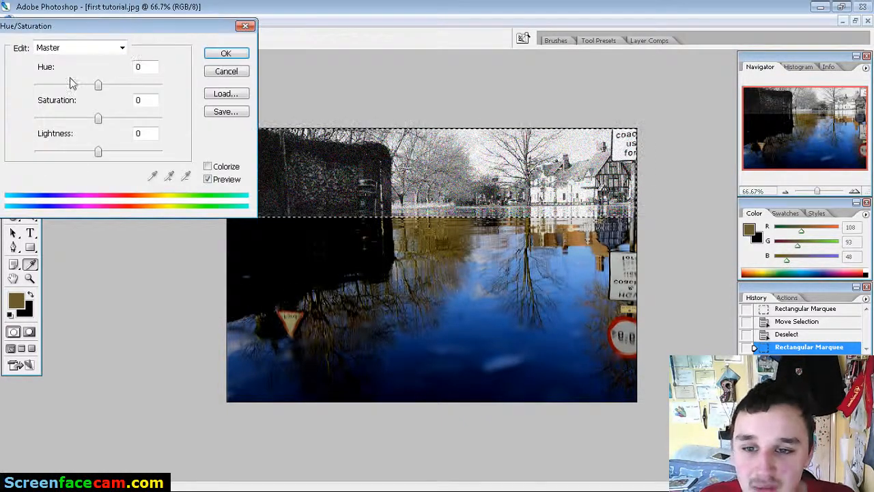
left_click_drag(98, 85, 75, 96)
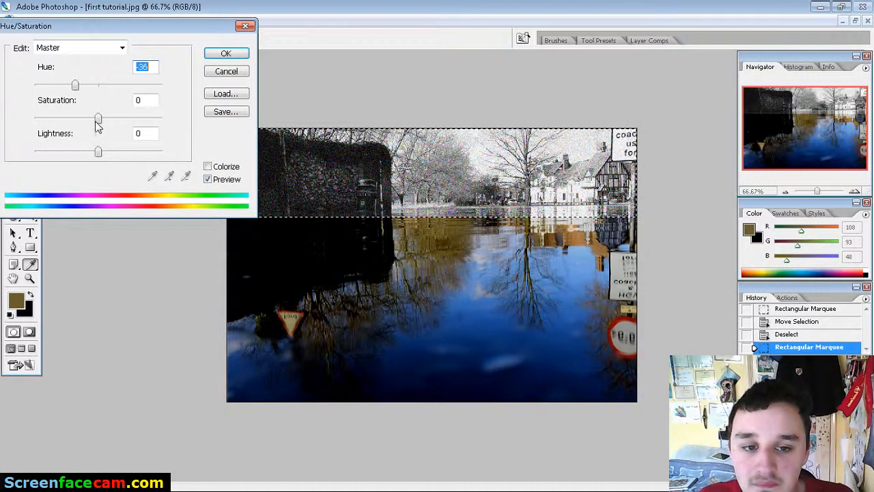
left_click_drag(99, 151, 65, 151)
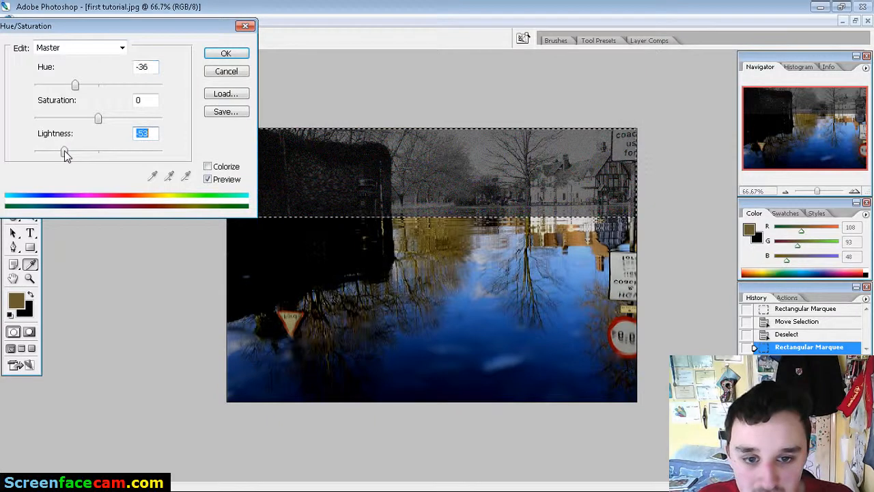
left_click(224, 54)
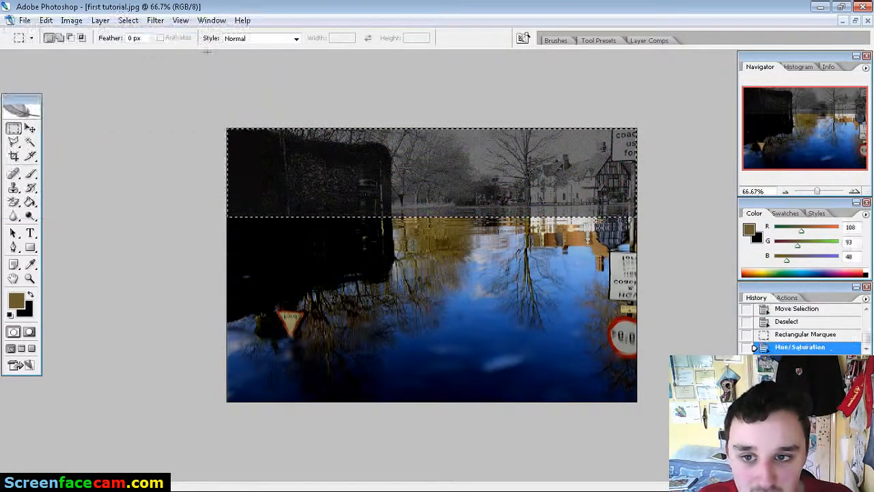
- Apply the Texturizer filter to the selected scene above the waterline with the Canvas texture at 74% scaling and relief 4
left_click(72, 20)
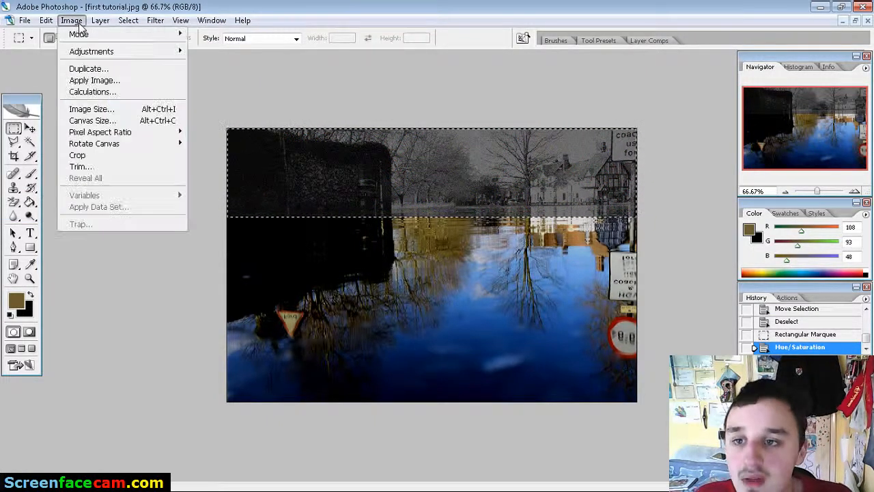
mouse_move(156, 21)
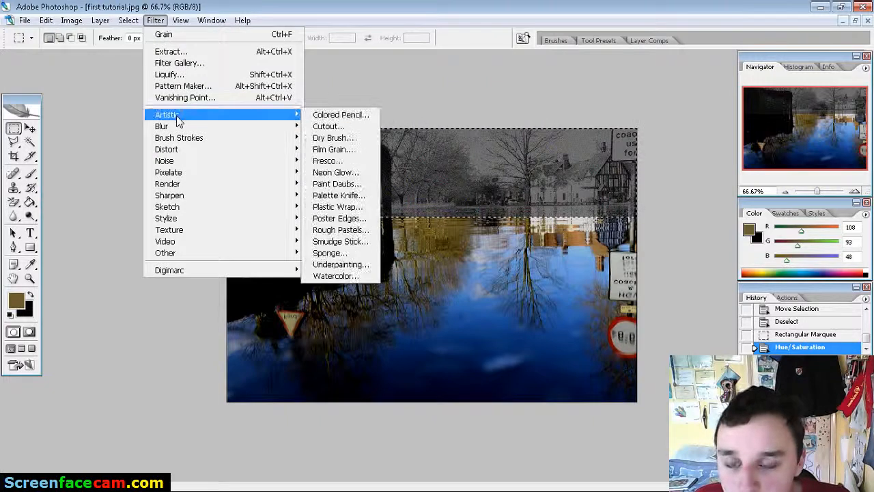
mouse_move(198, 229)
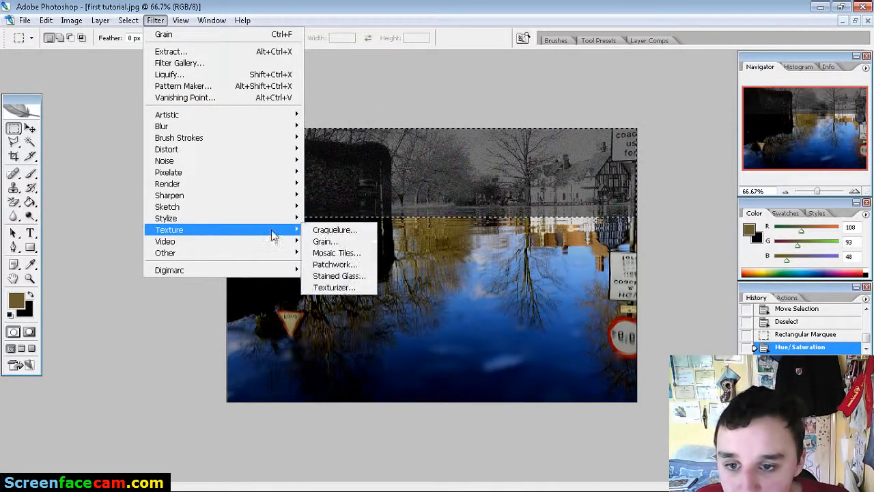
left_click(344, 288)
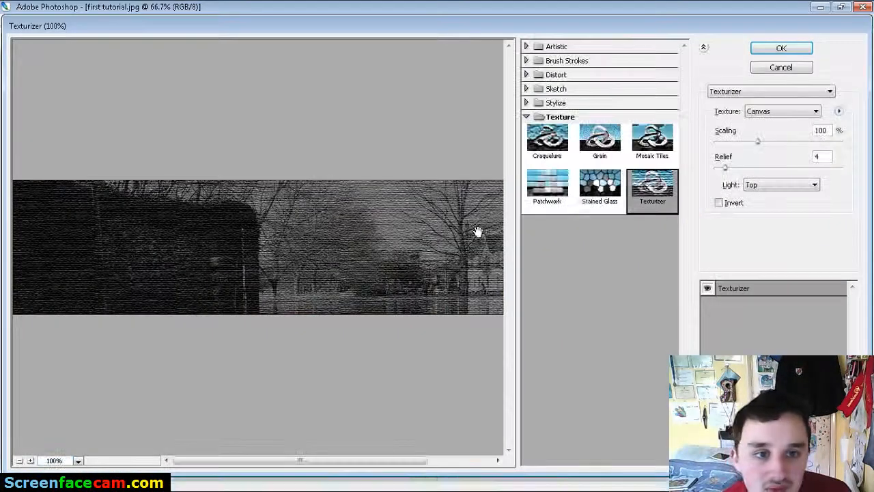
left_click(591, 140)
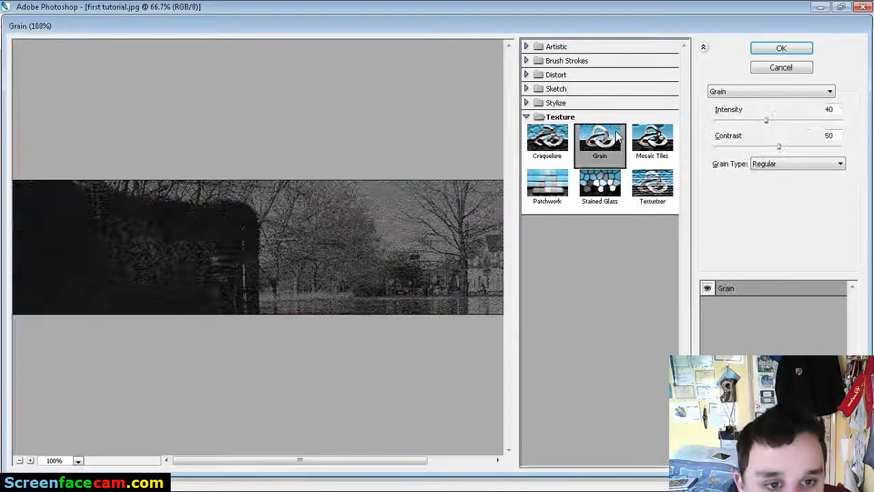
left_click(547, 146)
left_click(551, 205)
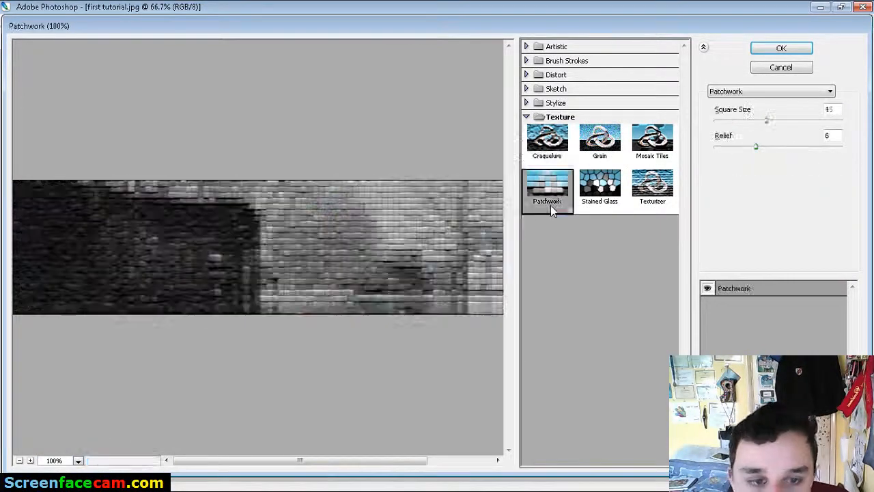
left_click(604, 202)
left_click(645, 195)
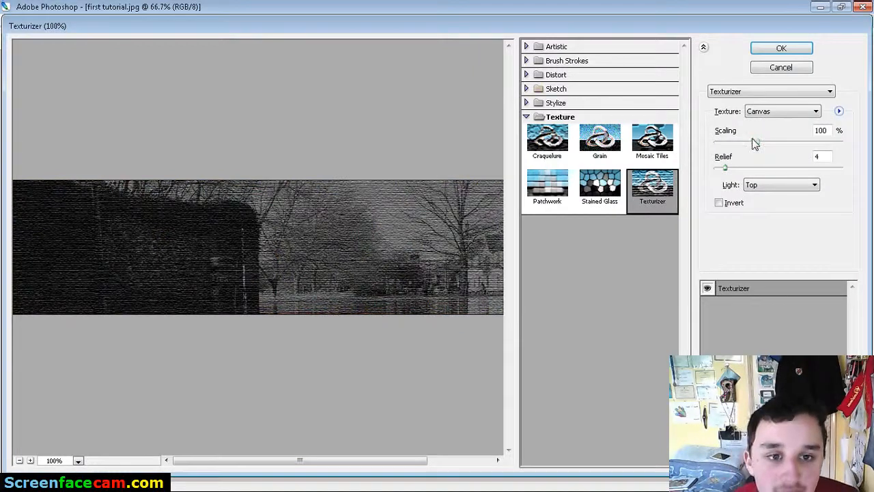
left_click_drag(760, 140, 735, 141)
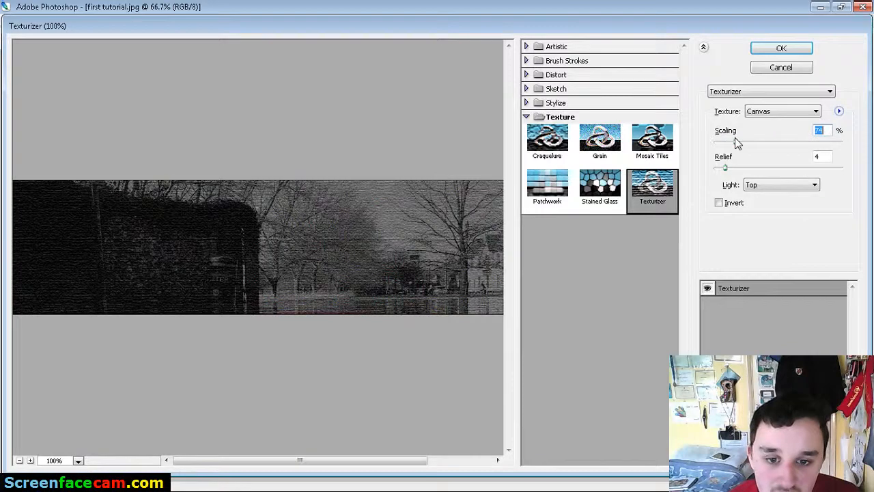
left_click(782, 49)
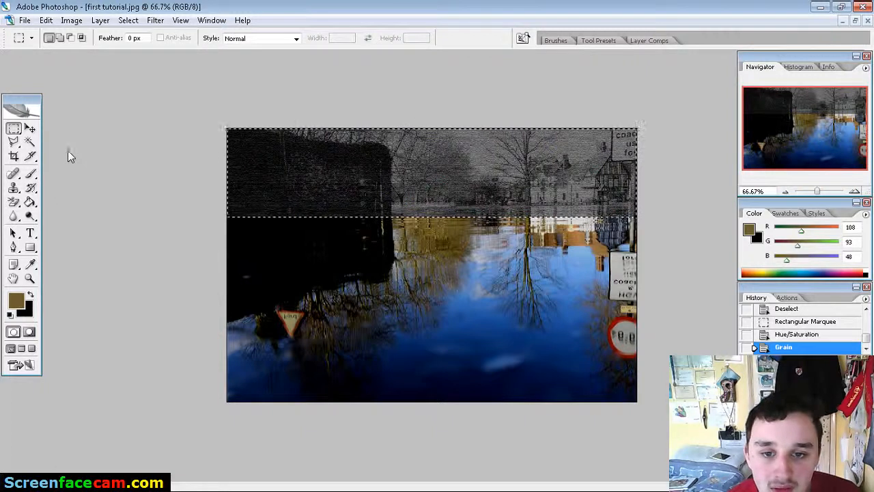
left_click(30, 142)
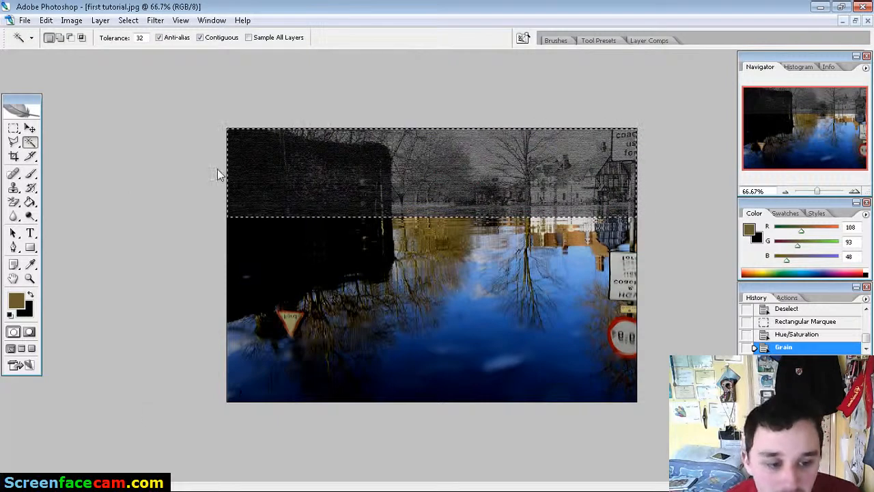
left_click(30, 128)
left_click(29, 142)
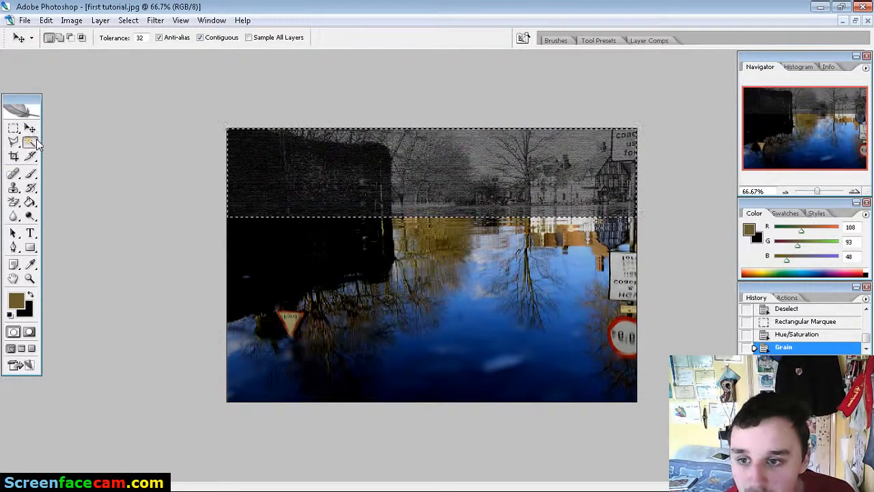
left_click(71, 20)
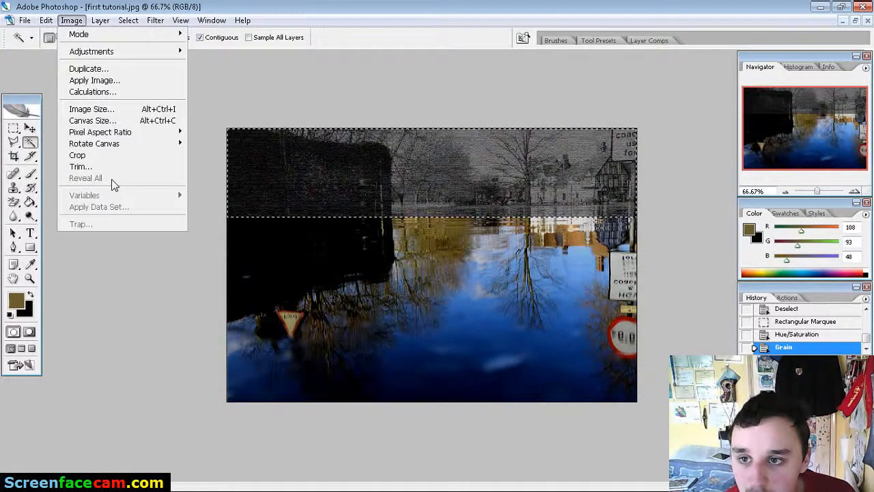
left_click(167, 360)
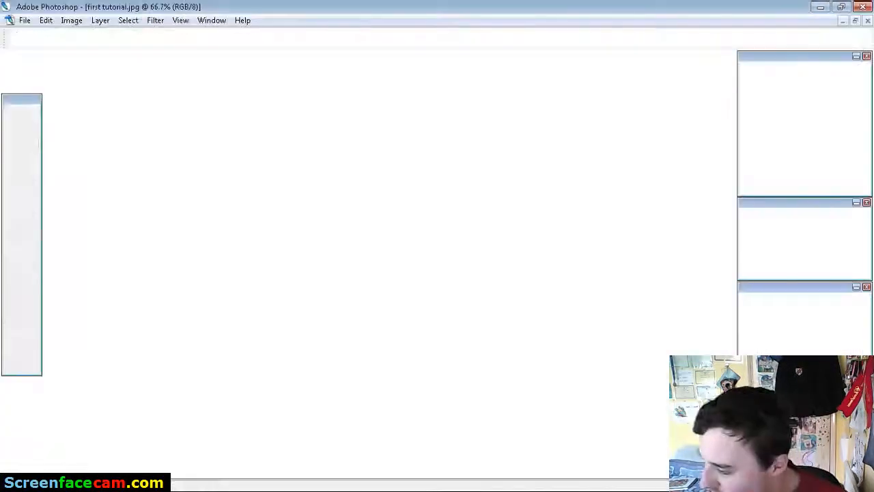
- Clear the upper selection and select the full-width reflection below the waterline with the Rectangular Marquee
key("ctrl+d")
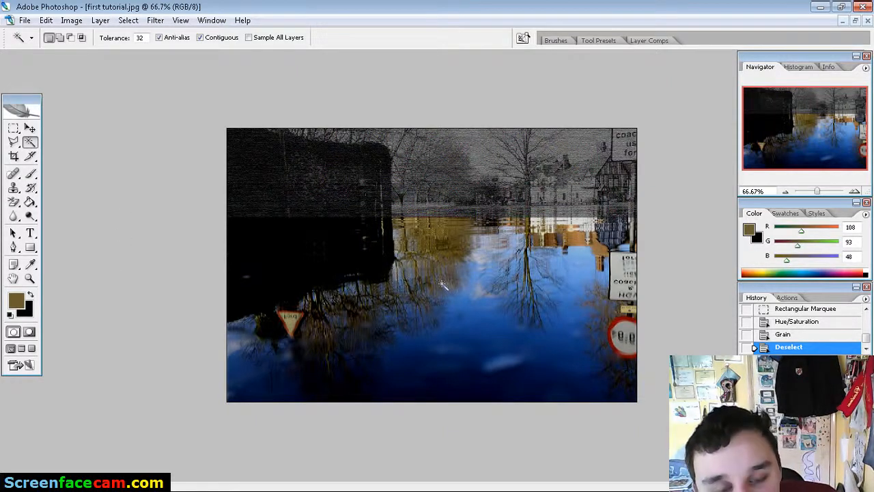
left_click(13, 128)
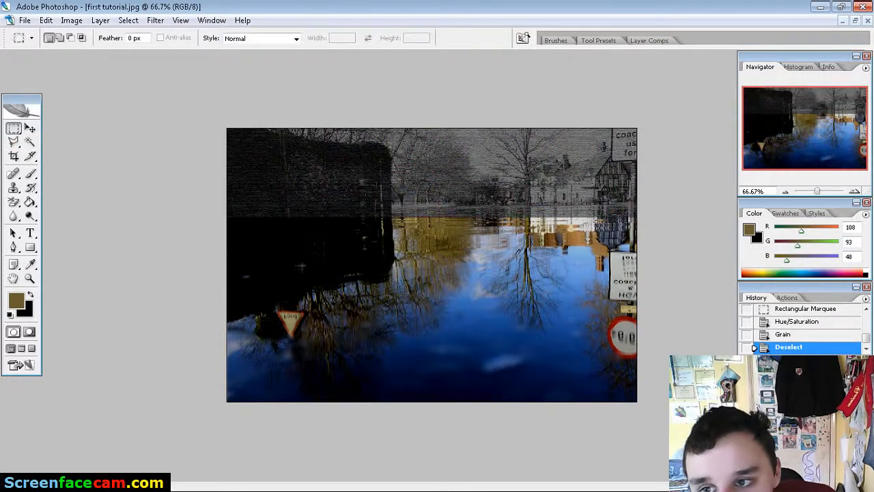
left_click_drag(224, 216, 701, 398)
- Warm the selected reflection with Color Balance, setting the midtone levels to +59, +1 and -40
left_click(72, 20)
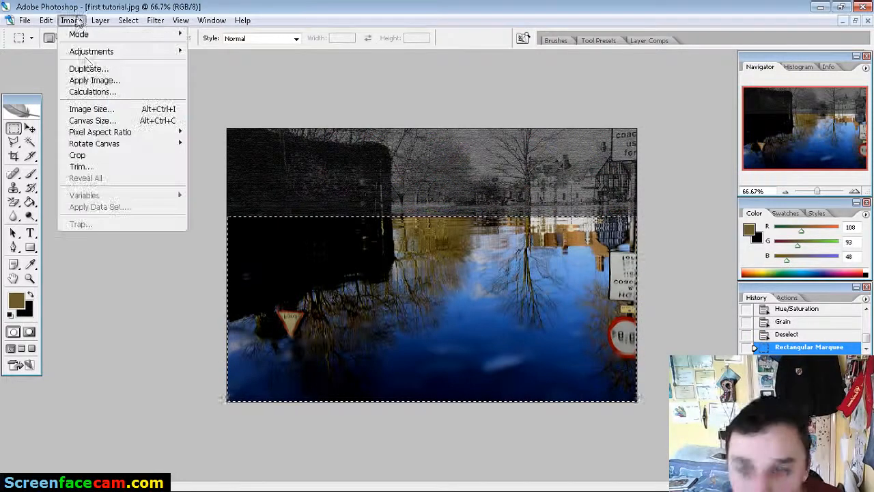
mouse_move(87, 53)
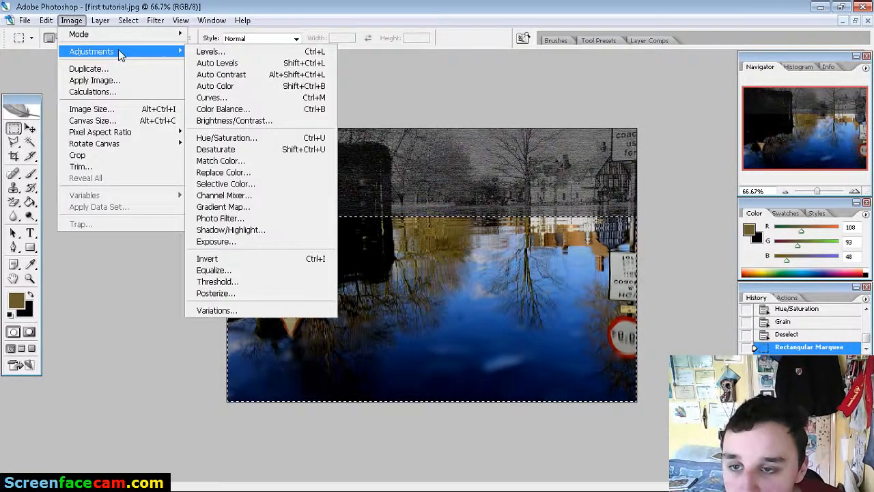
left_click(239, 109)
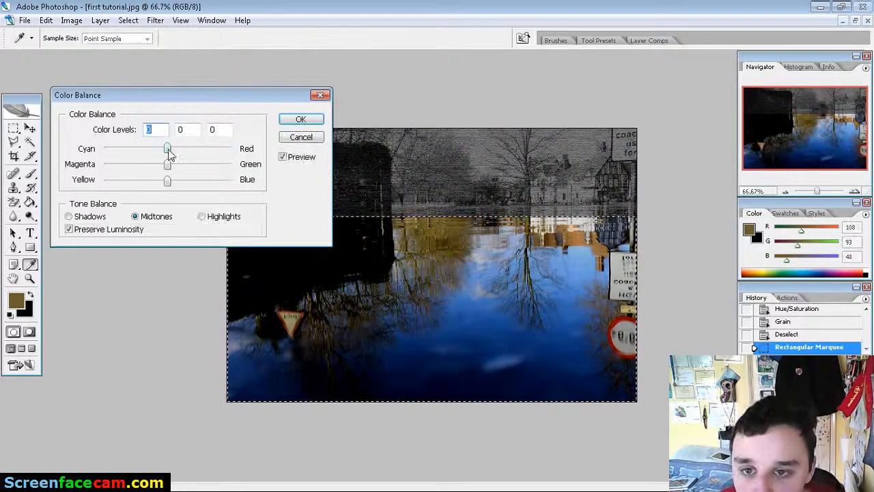
left_click_drag(139, 151, 162, 194)
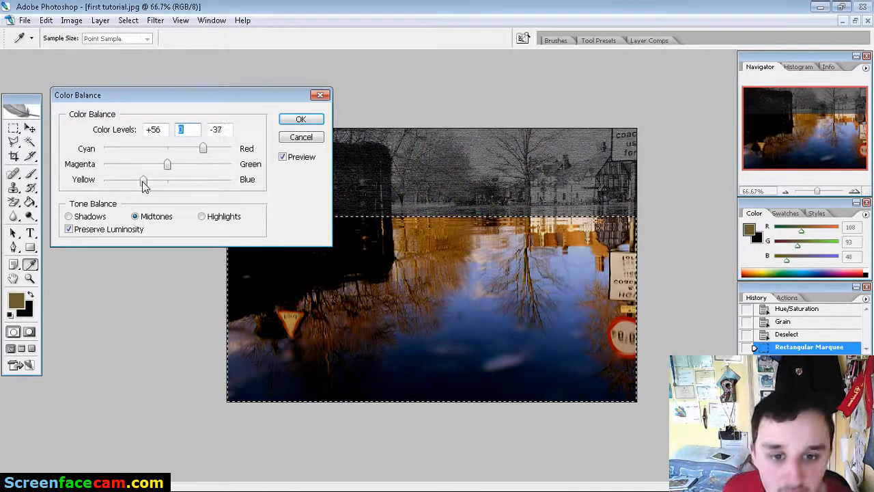
left_click_drag(143, 185, 142, 181)
left_click_drag(207, 154, 251, 151)
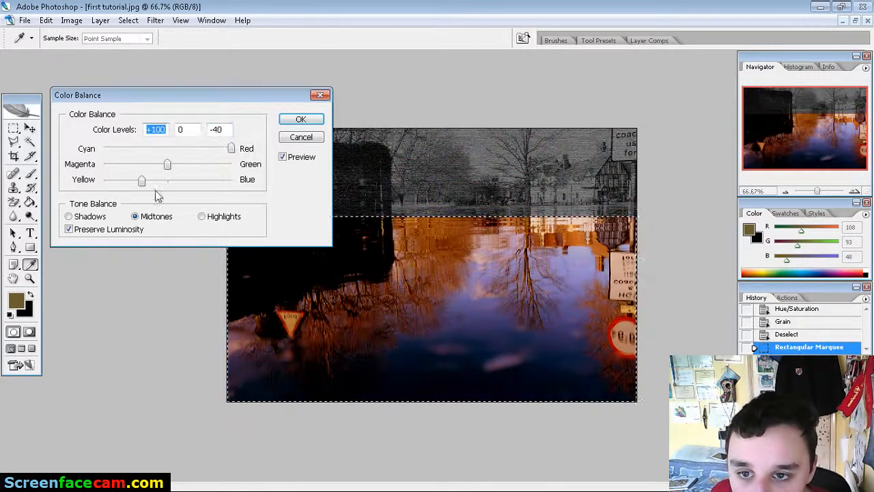
left_click_drag(123, 180, 82, 179)
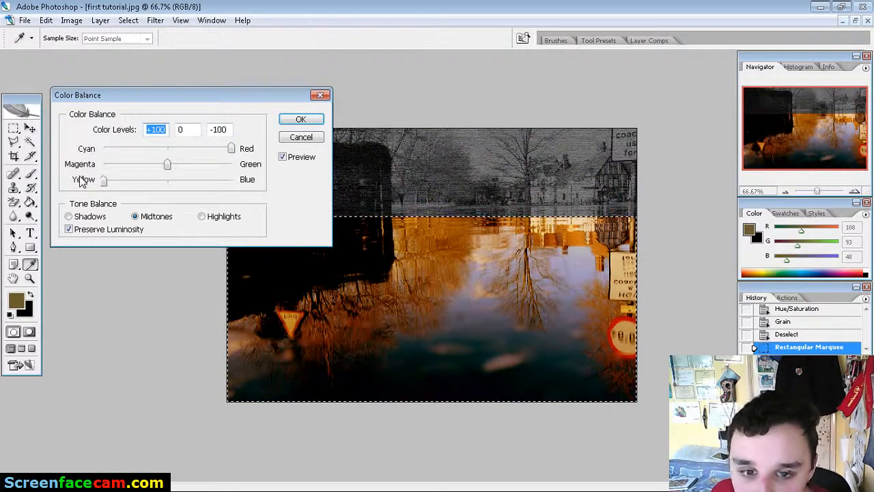
left_click_drag(80, 179, 154, 193)
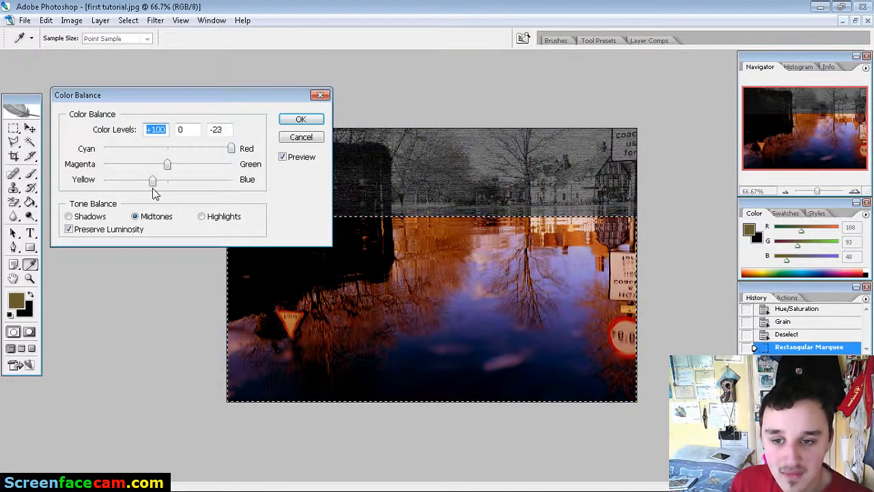
left_click_drag(182, 144, 204, 146)
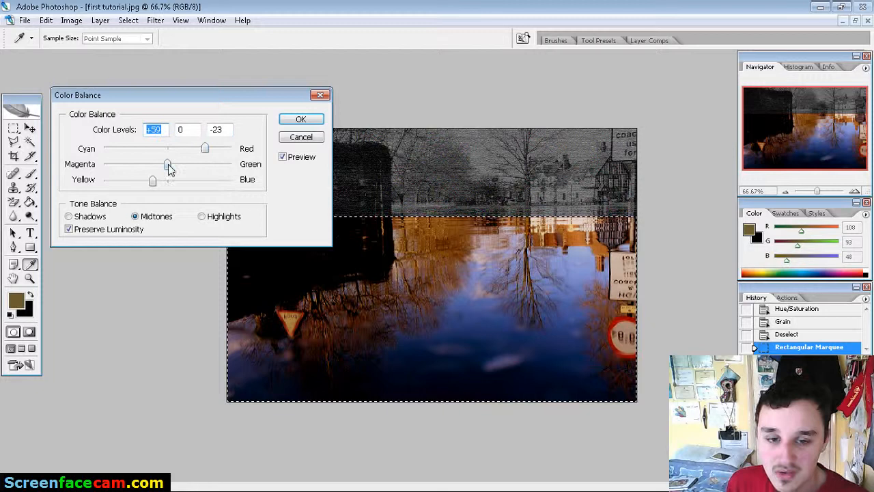
left_click_drag(168, 166, 150, 170)
left_click_drag(167, 164, 143, 187)
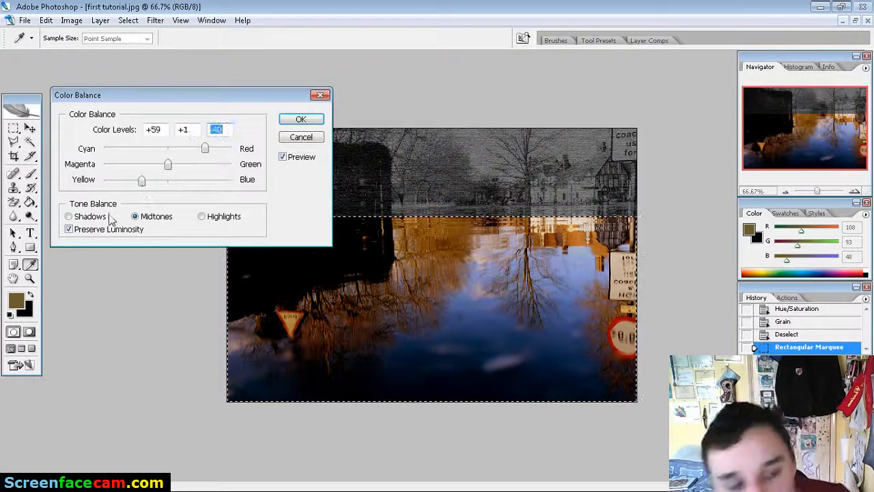
- Set the Color Balance shadow levels to +3, 0 and +4, apply the adjustment and clear the selection
left_click(69, 216)
mouse_move(168, 183)
left_mouse_down()
mouse_move(145, 185)
mouse_move(178, 189)
mouse_move(170, 185)
left_mouse_up()
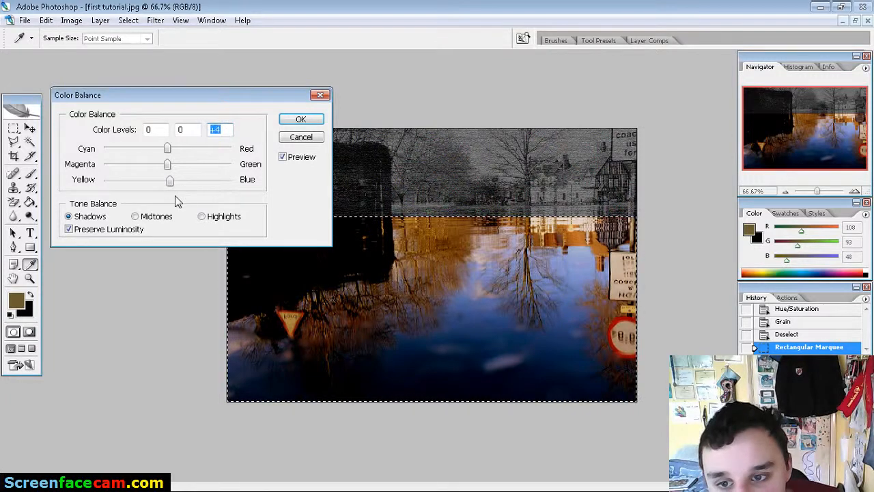
mouse_move(167, 165)
left_mouse_down()
mouse_move(156, 168)
mouse_move(168, 161)
mouse_move(159, 149)
mouse_move(189, 145)
mouse_move(170, 150)
left_mouse_up()
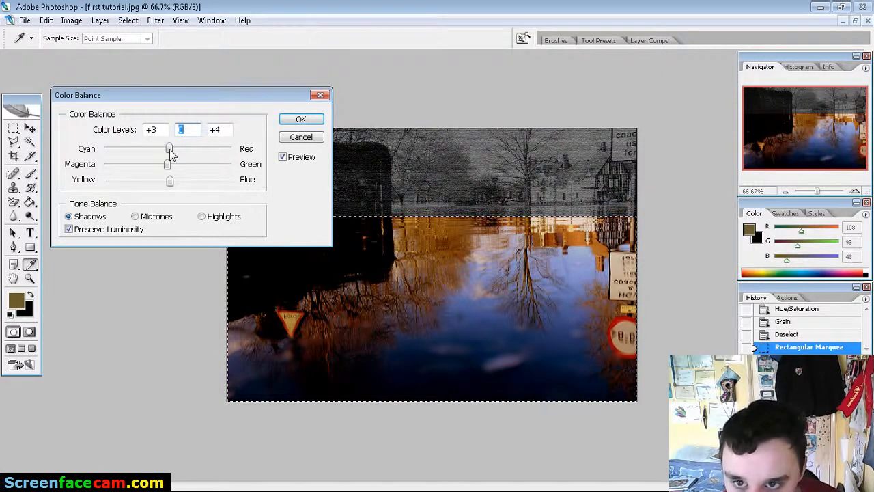
left_click(301, 122)
key("ctrl+d")
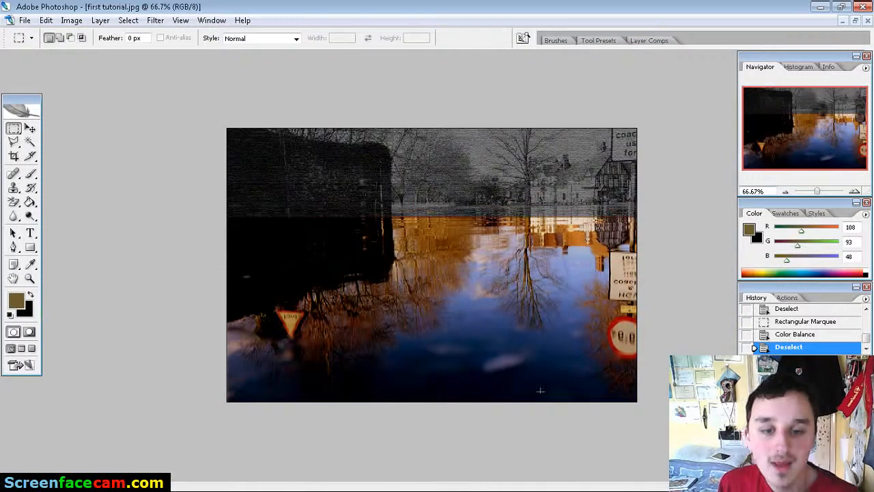
- Reselect the full-width reflection below the waterline and open the Photo Filter adjustment for it
left_click_drag(636, 402, 184, 217)
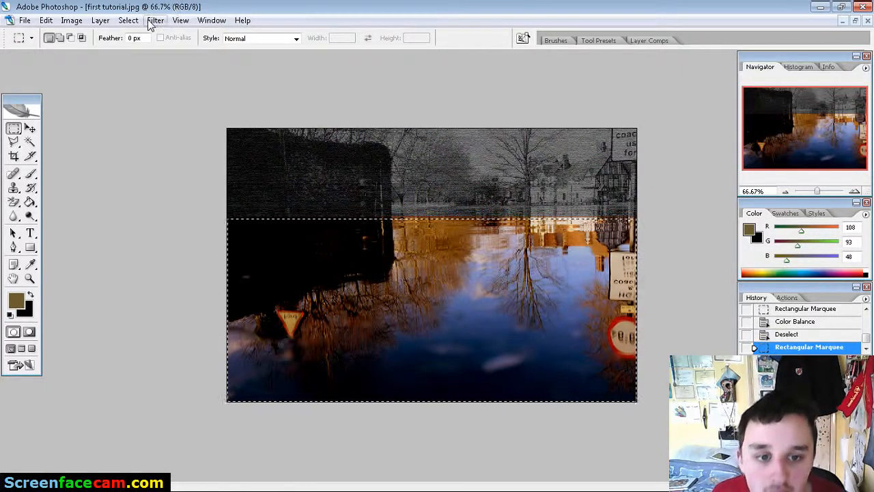
left_click(155, 20)
left_click(171, 73)
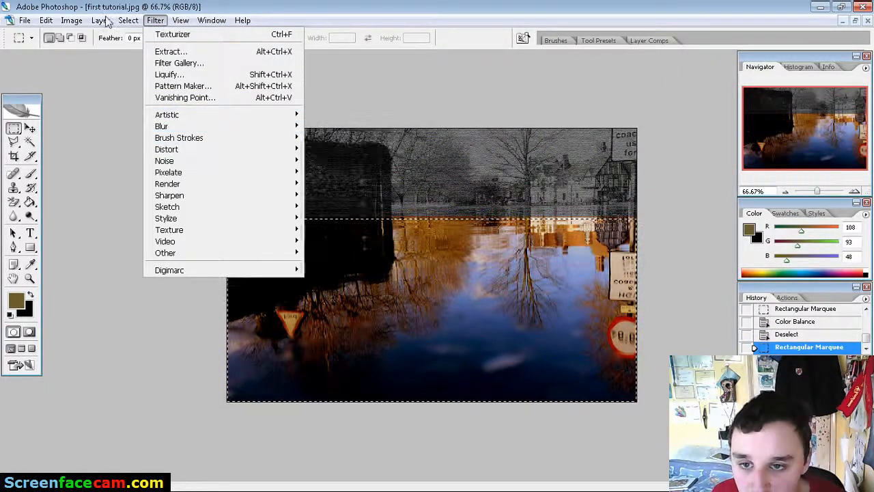
mouse_move(71, 20)
mouse_move(81, 50)
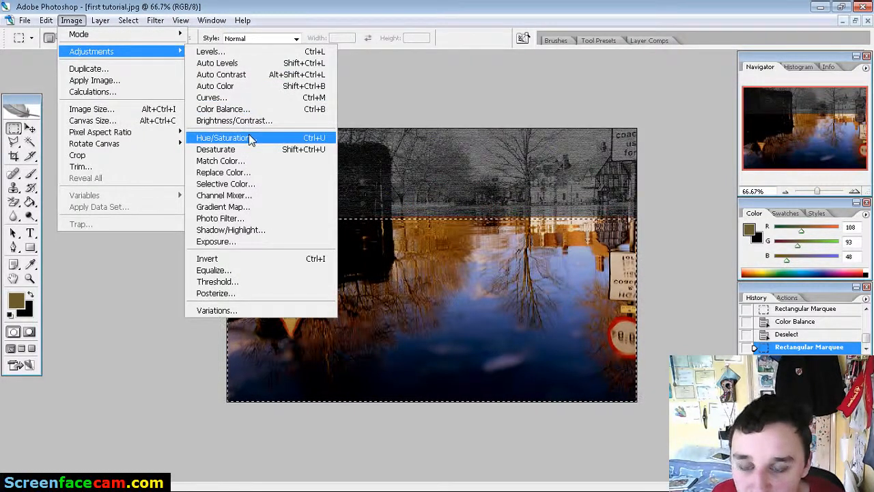
left_click(249, 218)
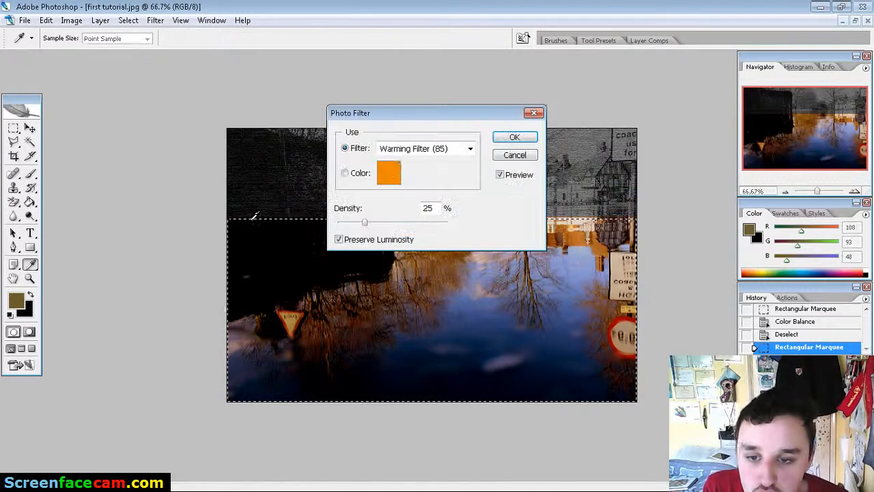
- Try the Cooling Filter (80), (LBB) and (82) presets in Photo Filter on the selected reflection
left_click(469, 149)
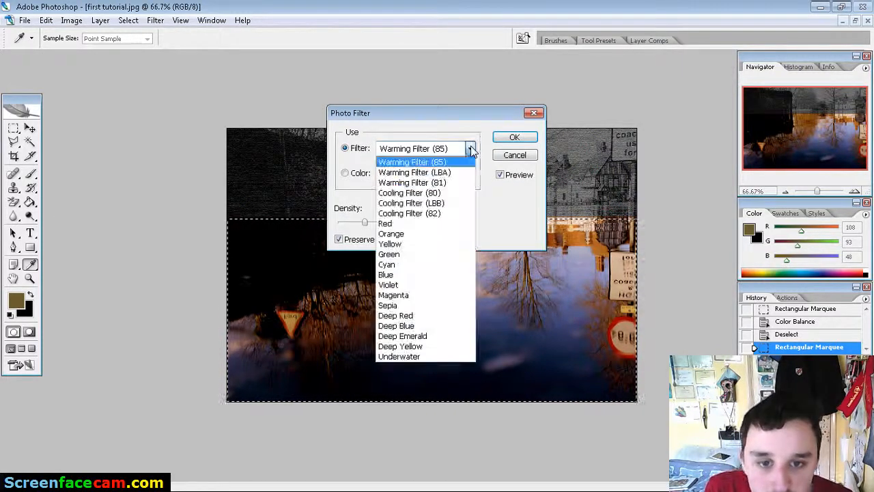
left_click(439, 195)
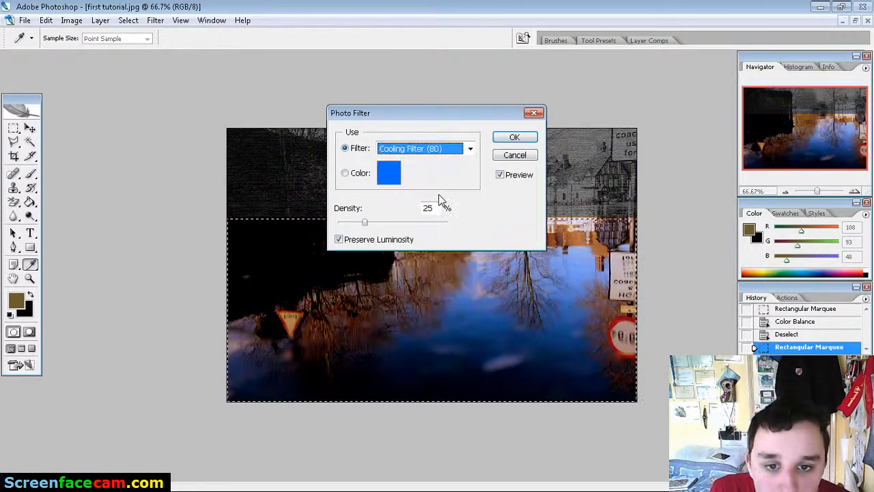
left_click(470, 148)
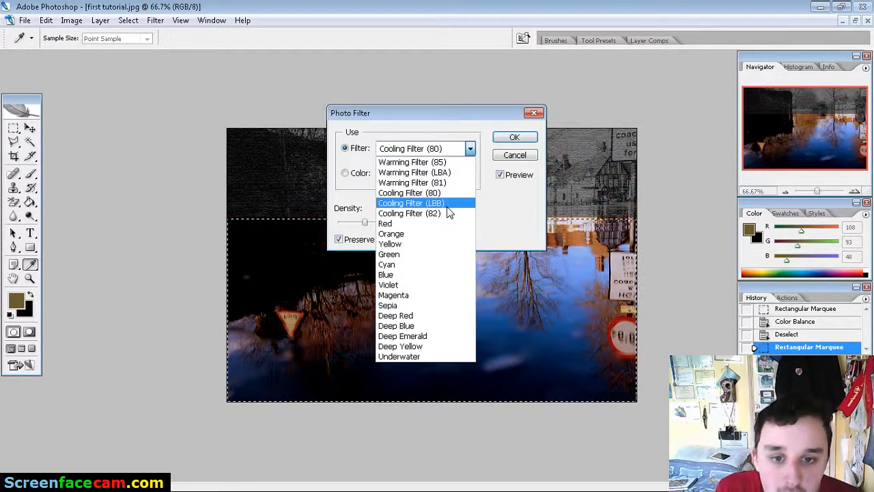
left_click(447, 207)
left_click(470, 149)
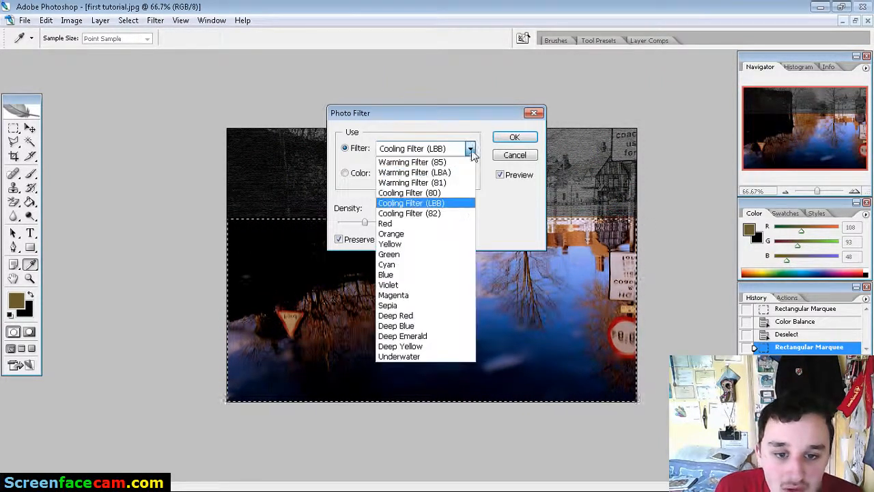
left_click(459, 214)
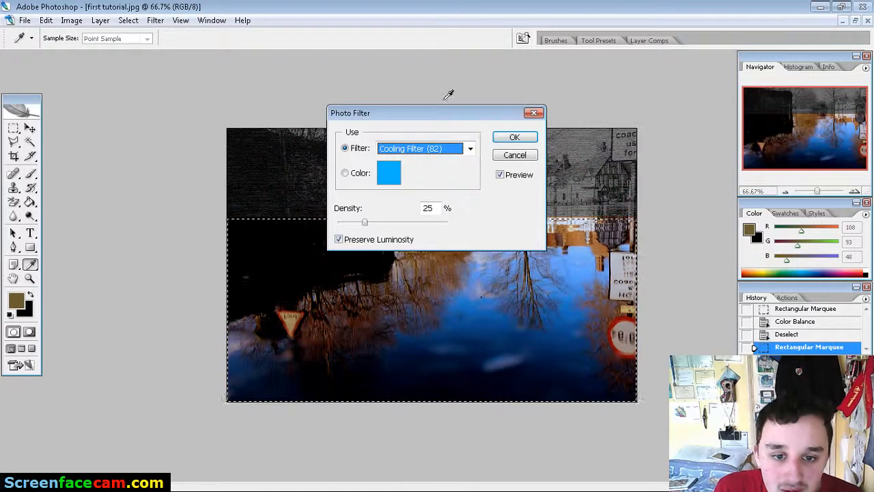
left_click_drag(417, 116, 131, 82)
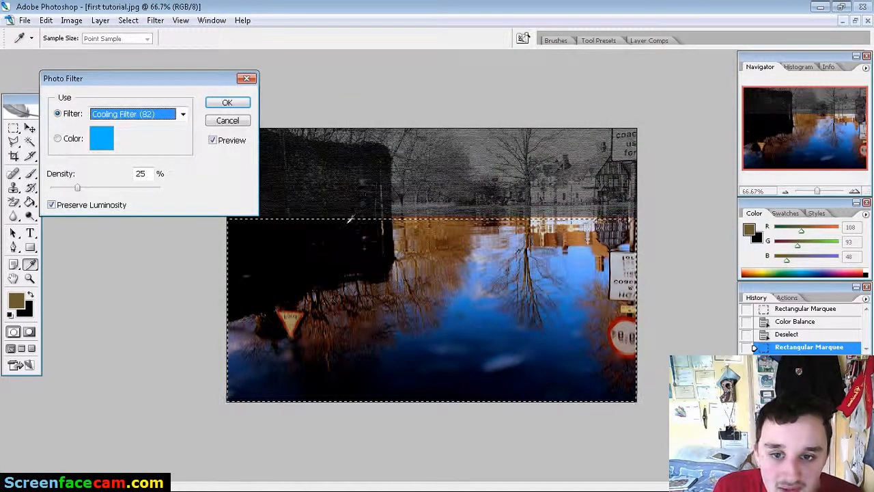
left_click(183, 114)
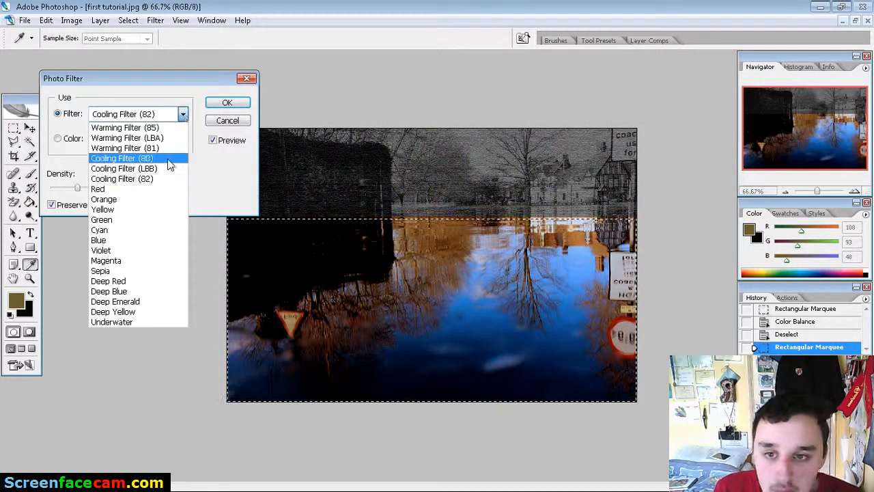
left_click(171, 164)
left_click(183, 114)
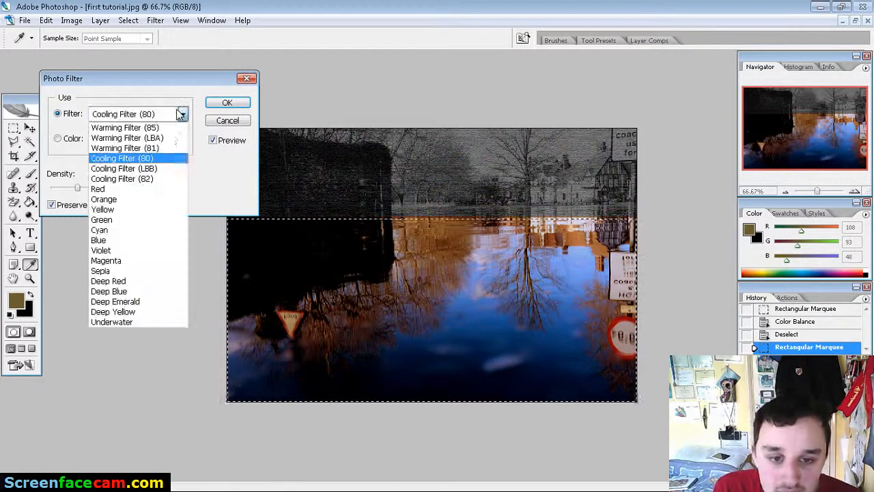
left_click(157, 169)
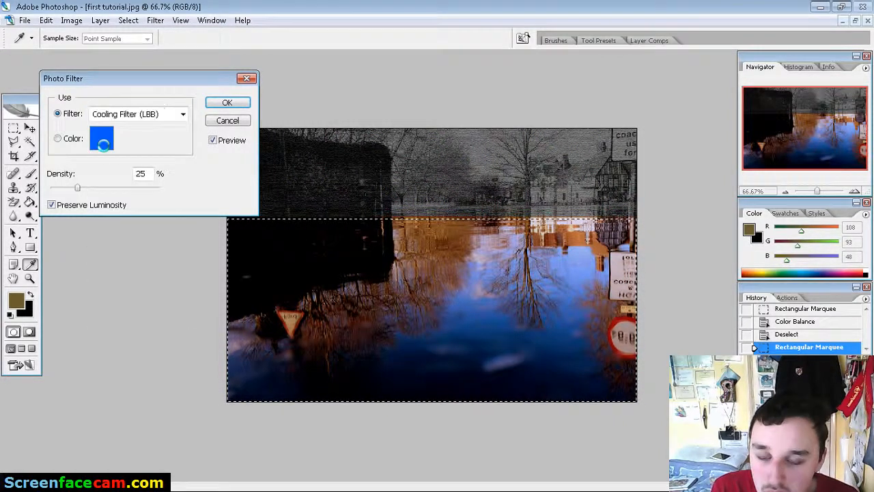
- Try a custom darker blue as the Photo Filter colour and test densities from 100% down to 1% and at 59%
left_click(103, 142)
mouse_move(427, 133)
left_mouse_down()
mouse_move(419, 137)
mouse_move(420, 168)
left_mouse_up()
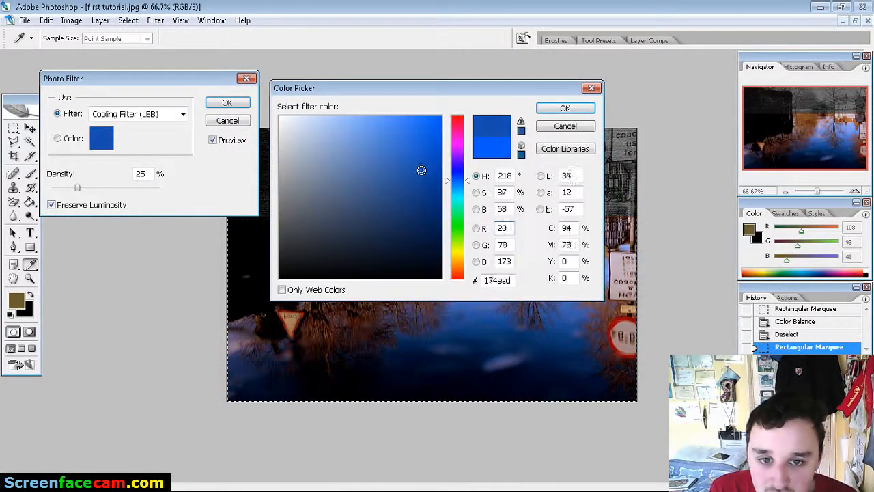
left_click(559, 108)
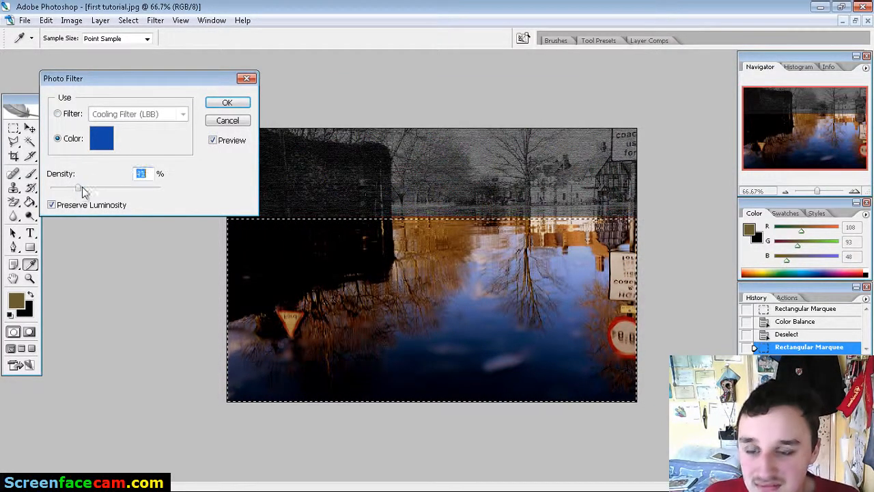
left_click_drag(113, 195, 161, 203)
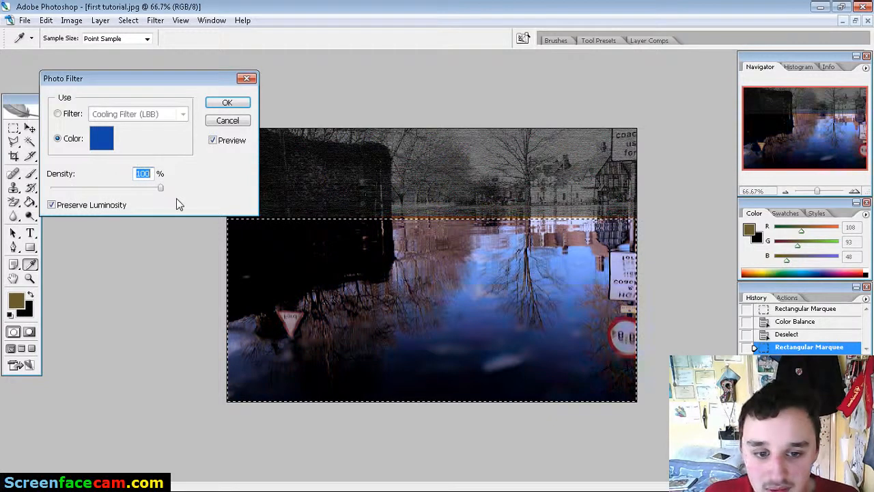
left_click_drag(191, 201, 14, 196)
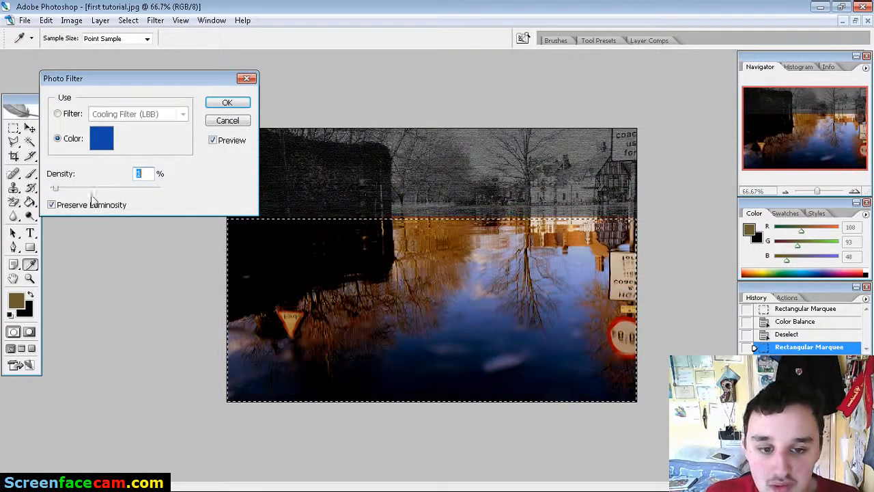
left_click(114, 193)
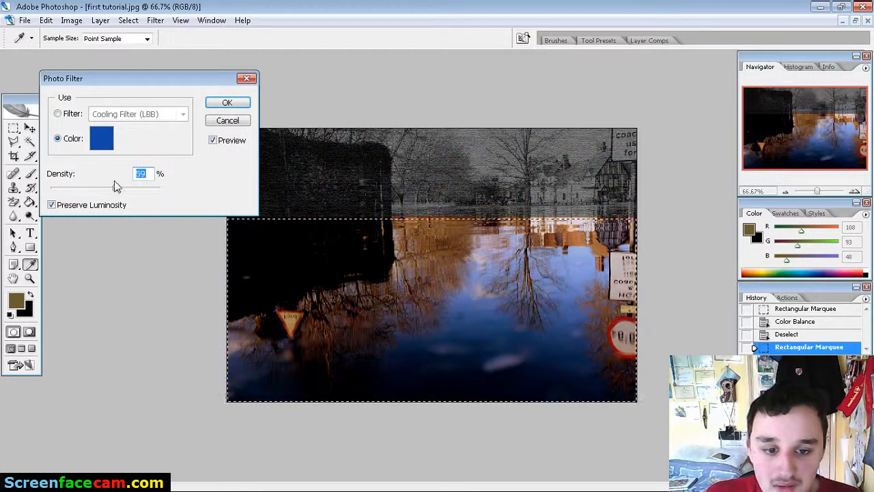
- Apply the Cooling Filter (80) preset to the selected reflection at 40% density
left_click(58, 114)
left_click(181, 114)
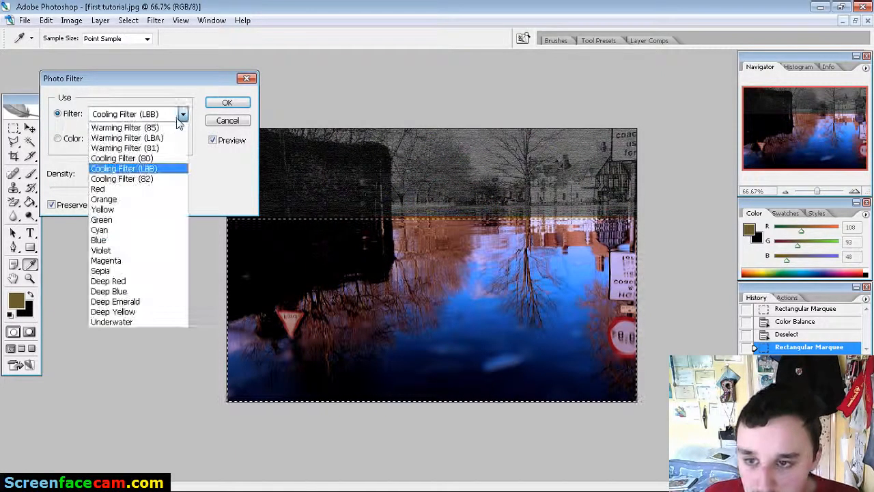
left_click(170, 158)
mouse_move(116, 187)
left_mouse_down()
mouse_move(149, 196)
mouse_move(112, 198)
left_mouse_up()
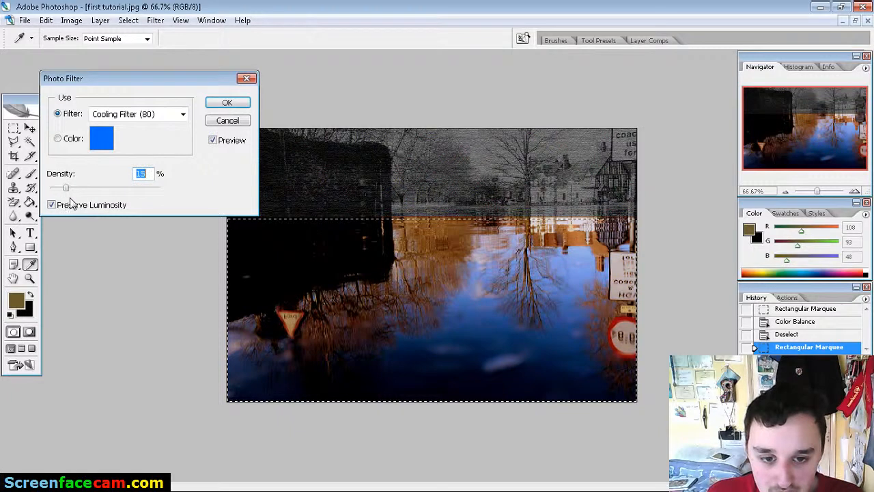
left_click_drag(80, 203, 104, 199)
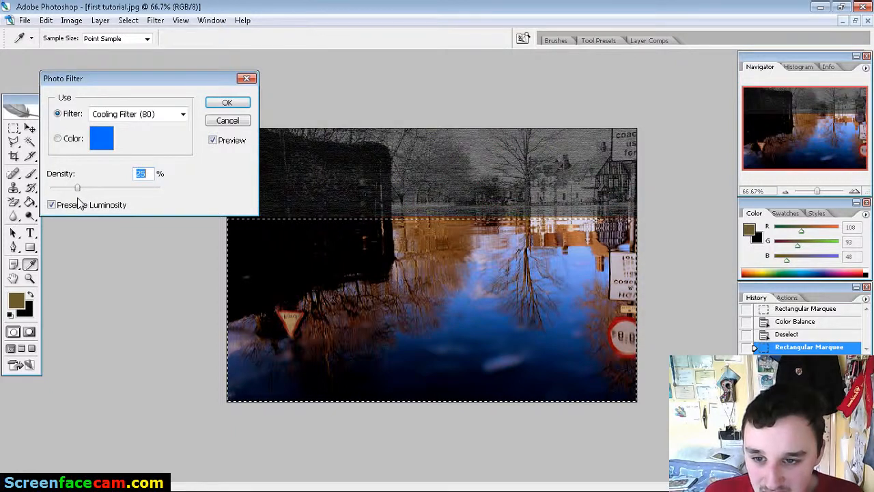
left_click_drag(80, 194, 94, 191)
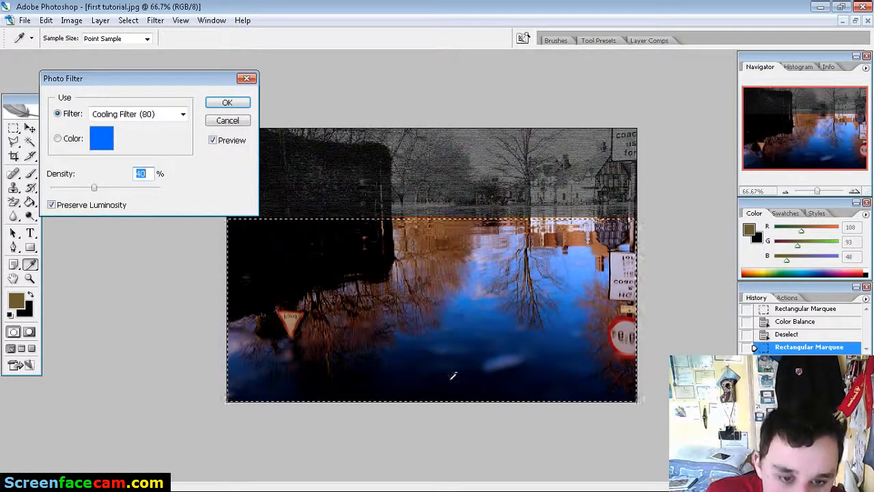
left_click(221, 103)
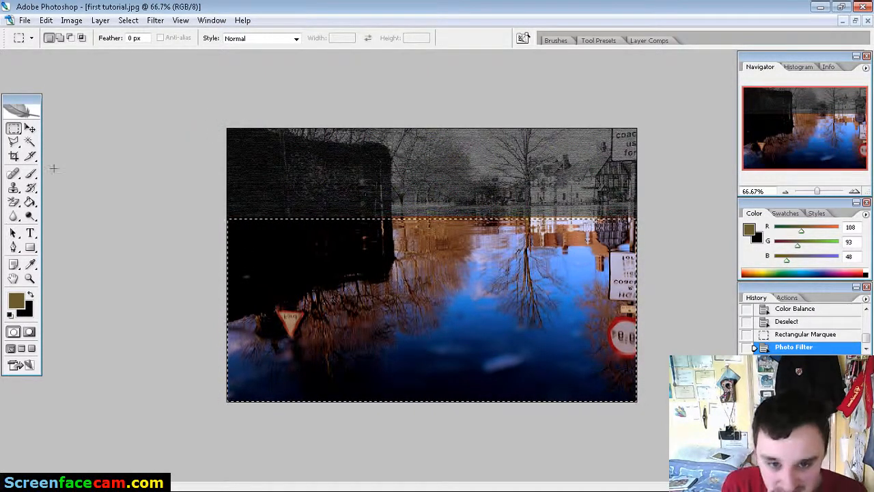
left_click(13, 142)
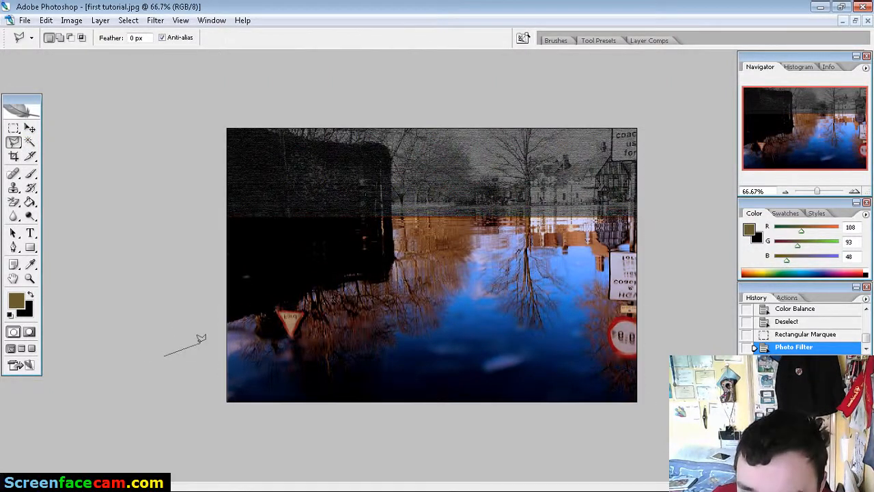
double_click(199, 353)
left_click(439, 190)
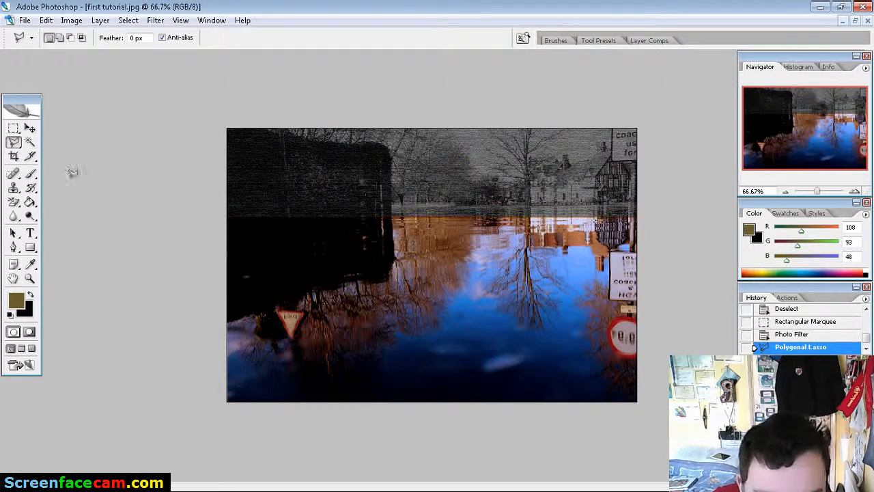
- Outline the blue water in the reflection with the freehand Lasso, leaving out the brown trees and the signs
left_click(15, 144)
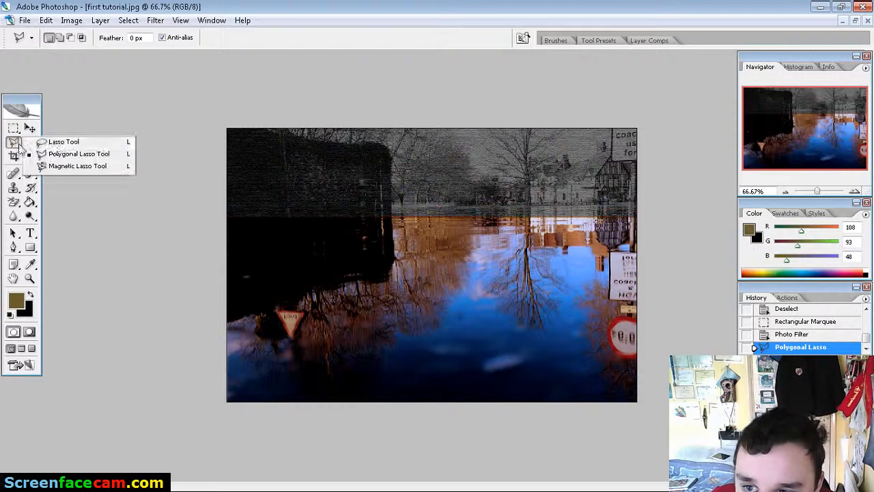
left_click(61, 142)
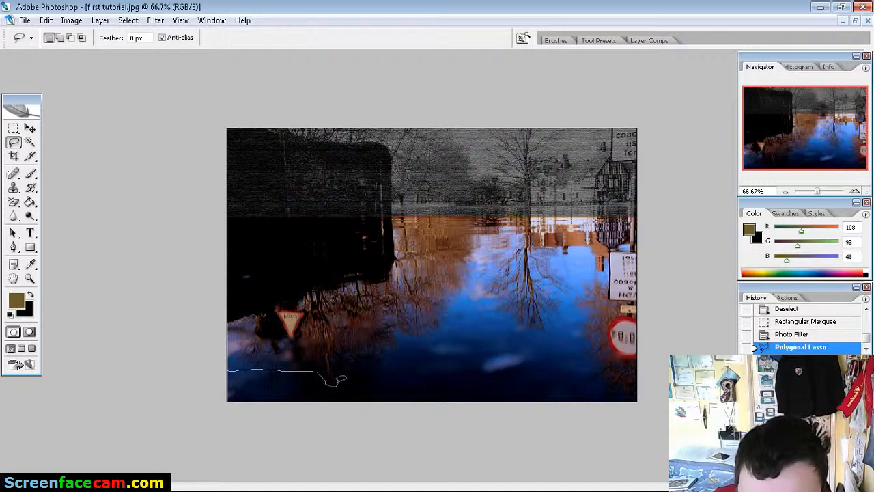
left_click_drag(349, 361, 415, 344)
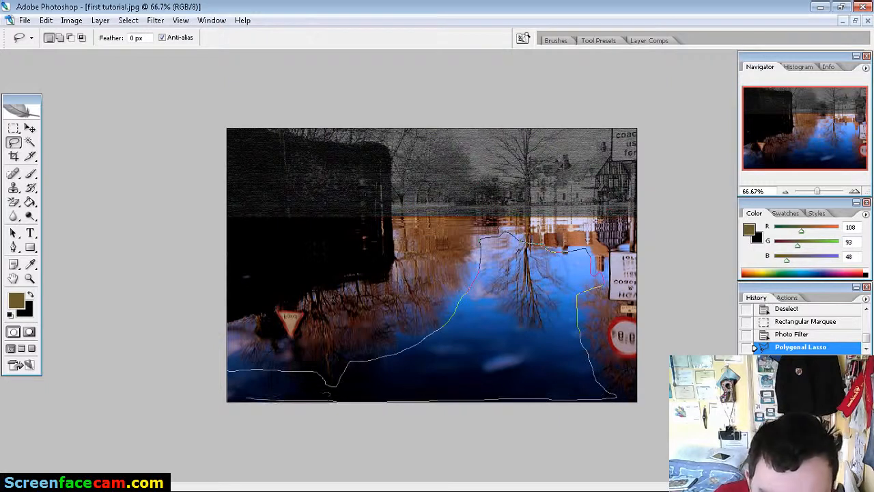
left_click(225, 372)
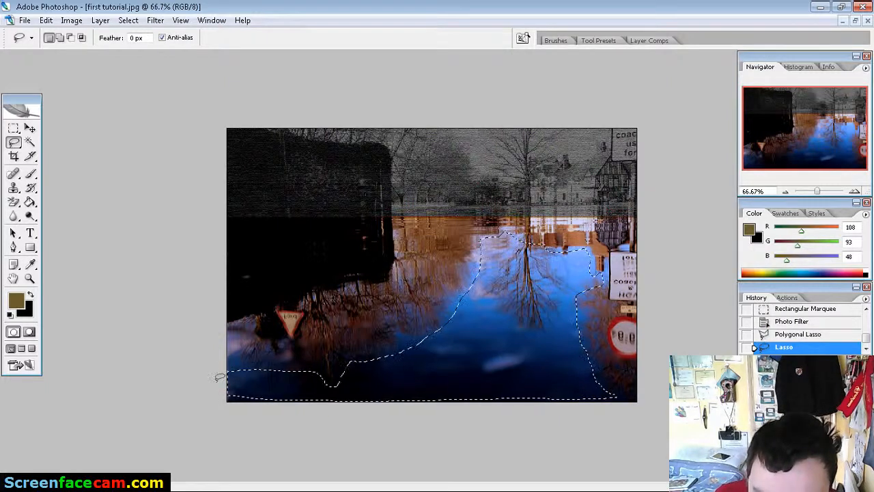
- Apply a Photo Filter to the blue water using Cooling Filter (80) at 70% density, and clear the selection
left_click(155, 20)
mouse_move(71, 31)
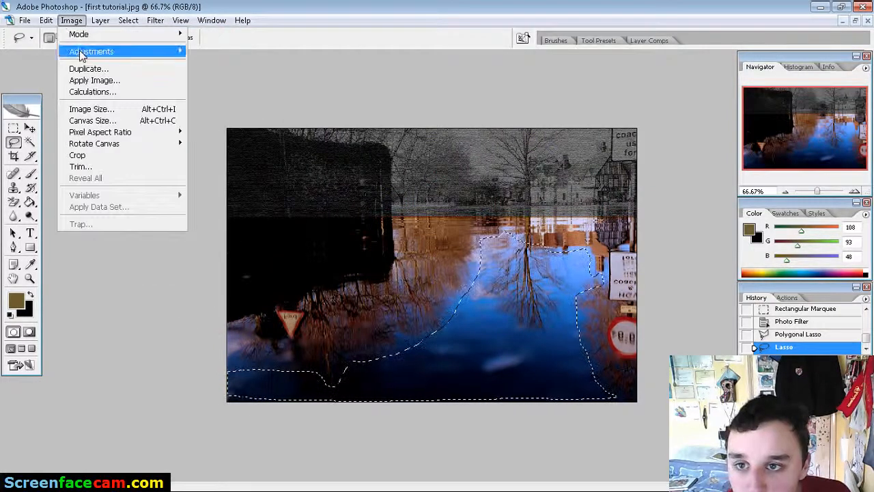
mouse_move(103, 52)
left_click(259, 218)
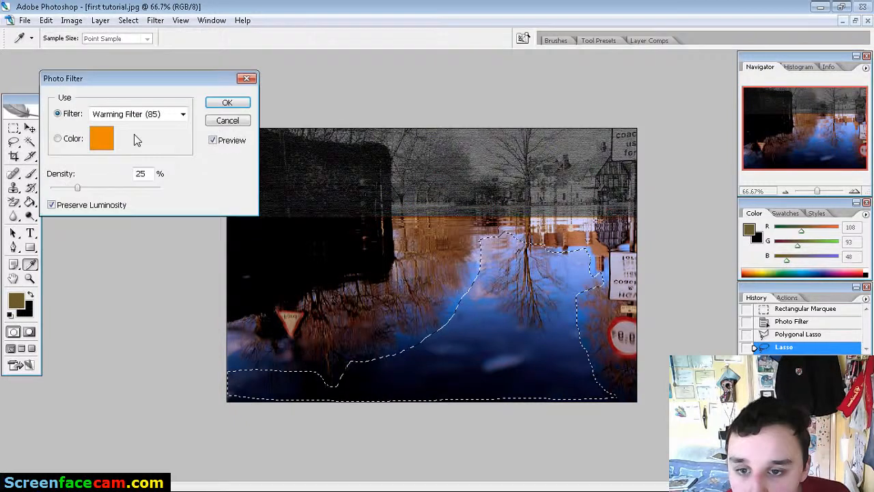
left_click(135, 116)
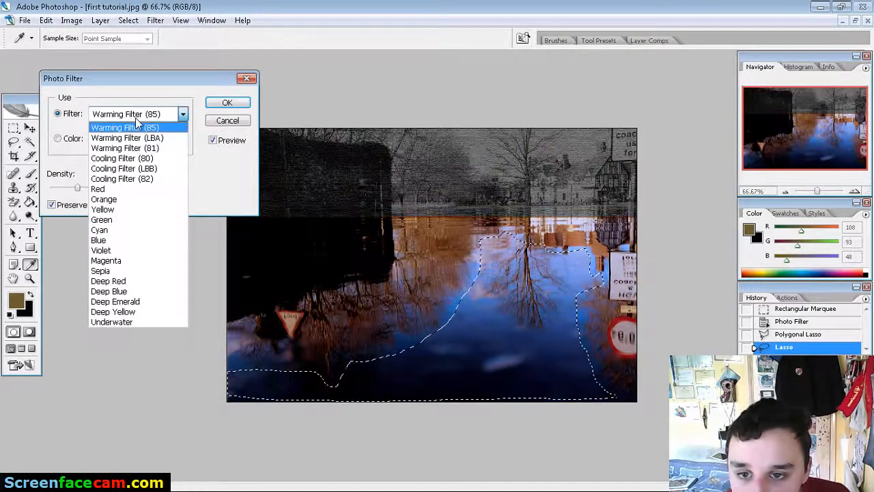
left_click(137, 160)
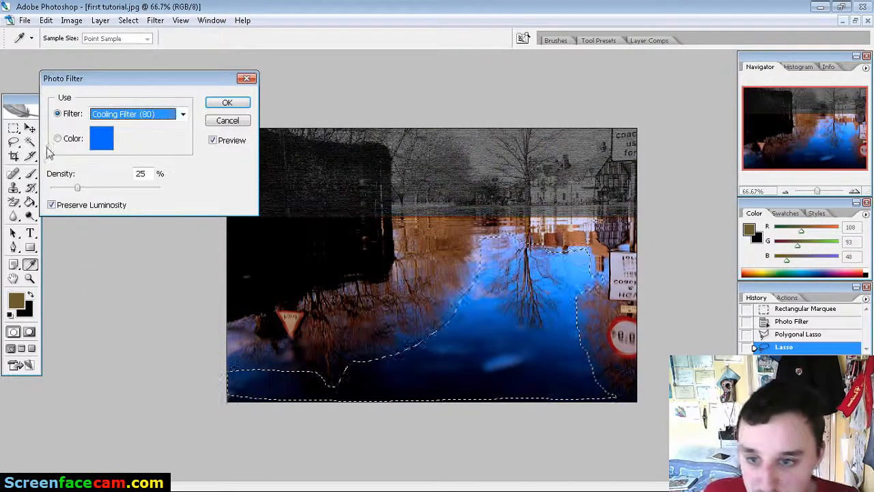
left_click_drag(78, 187, 127, 180)
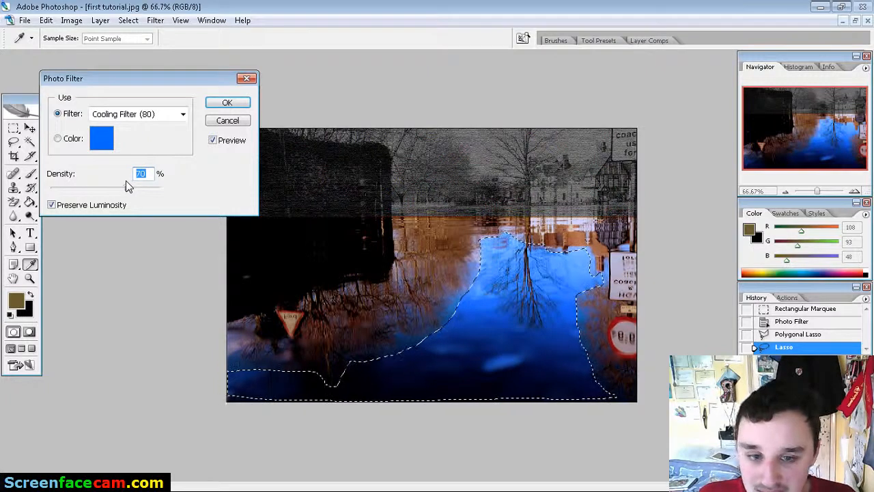
left_click(228, 103)
left_click(29, 142)
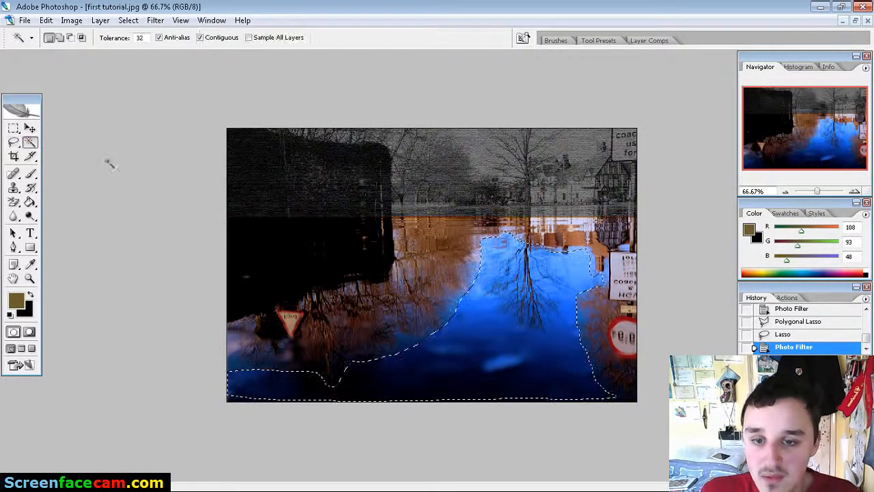
key("ctrl+d")
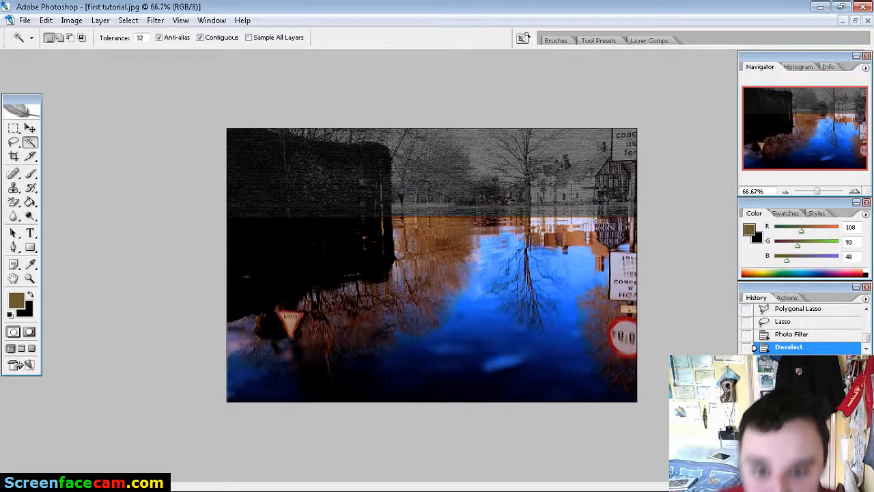
- Select a thin full-width strip along the waterline with the Rectangular Marquee and switch to the Brush tool
key("m")
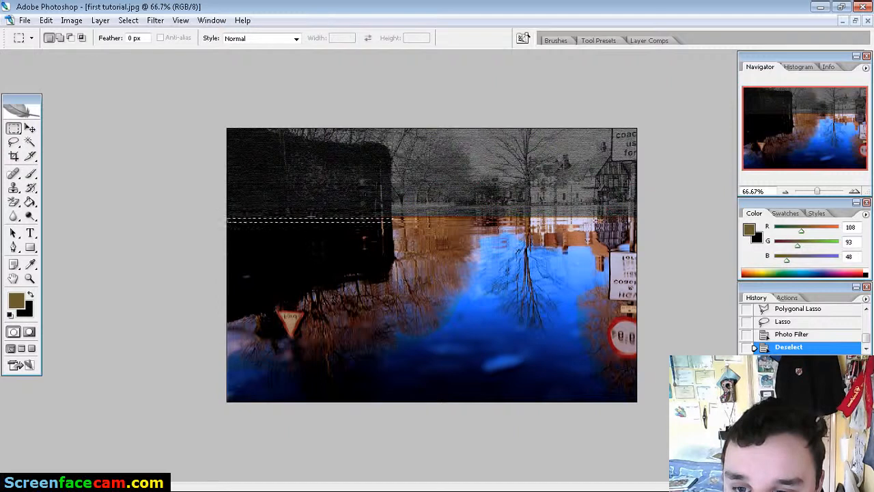
left_click_drag(644, 216, 647, 215)
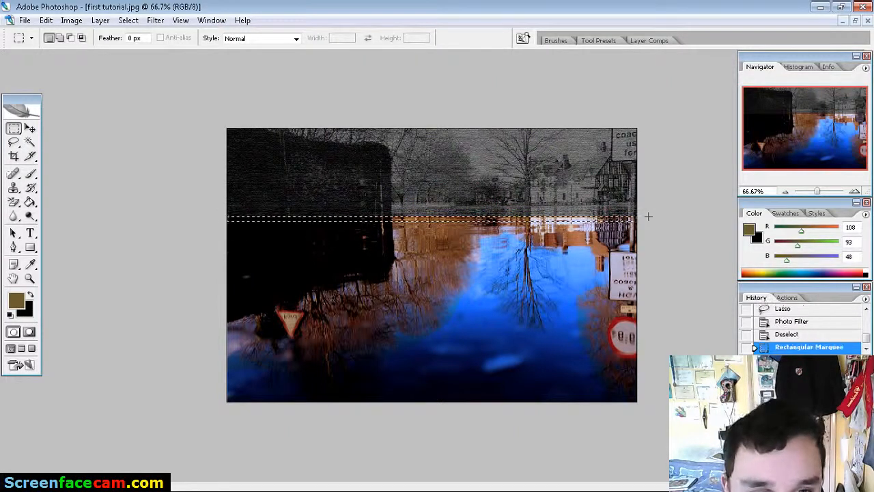
left_click(30, 173)
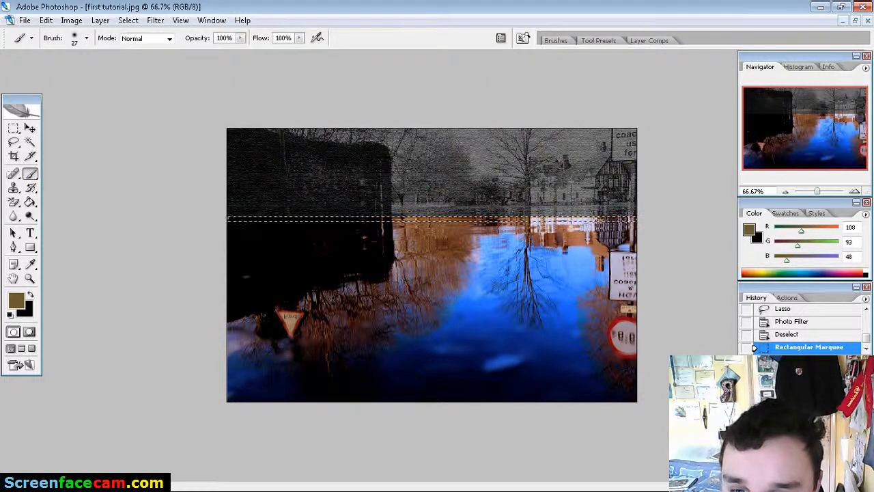
- Try to shift the selected waterline strip vertically with the Move tool, and clear the selection
left_click(31, 129)
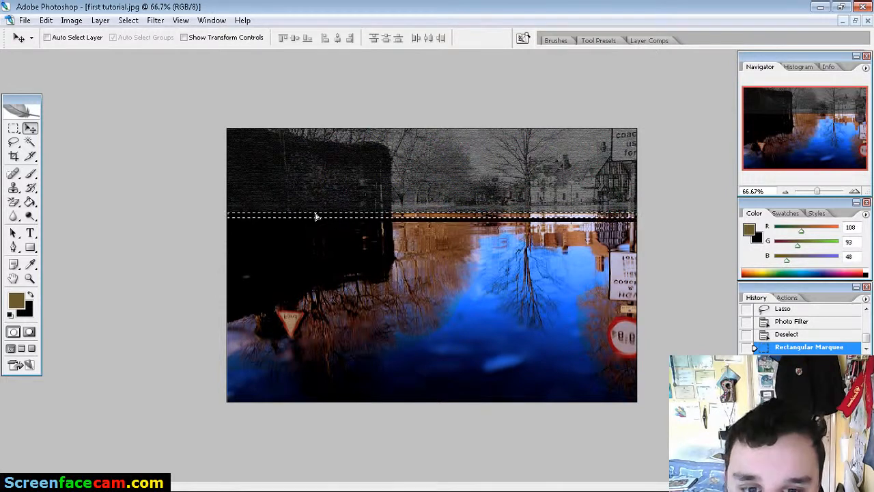
left_click(316, 220)
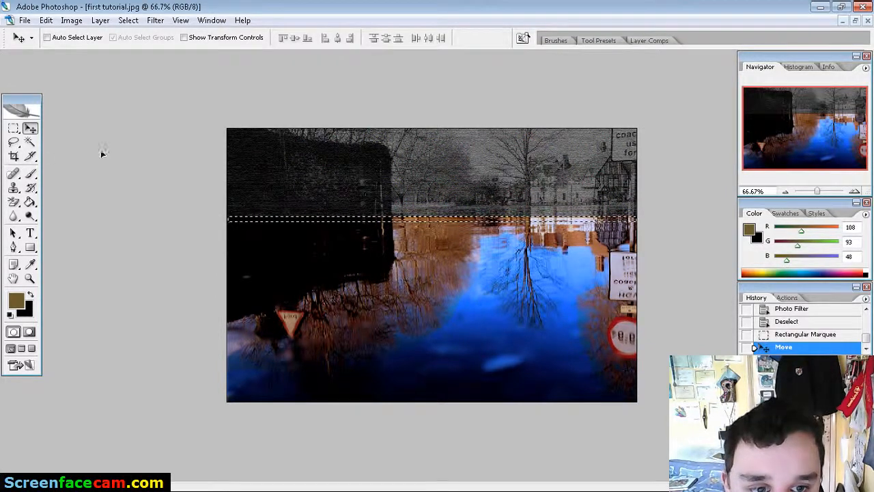
left_click(30, 142)
key("ctrl+d")
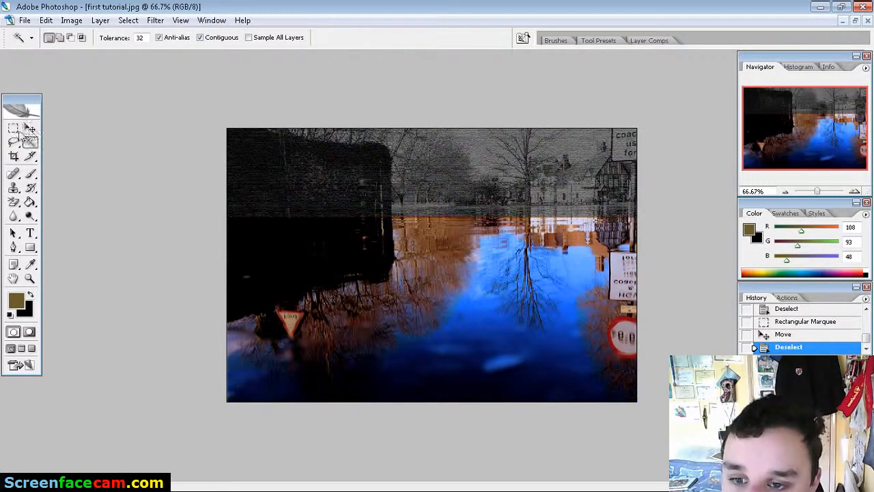
- Paint a thin full-width olive-brown band along the waterline inside a rectangular marquee selection, and deselect it
left_click(14, 128)
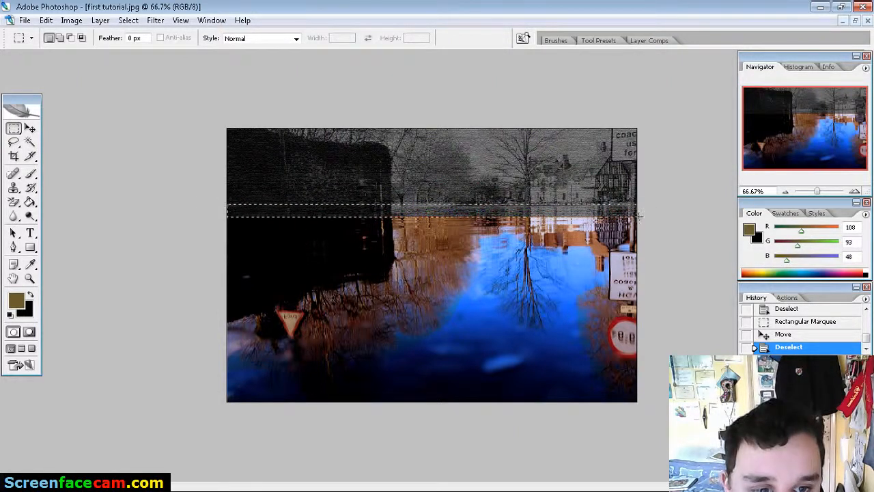
left_click_drag(638, 210, 604, 215)
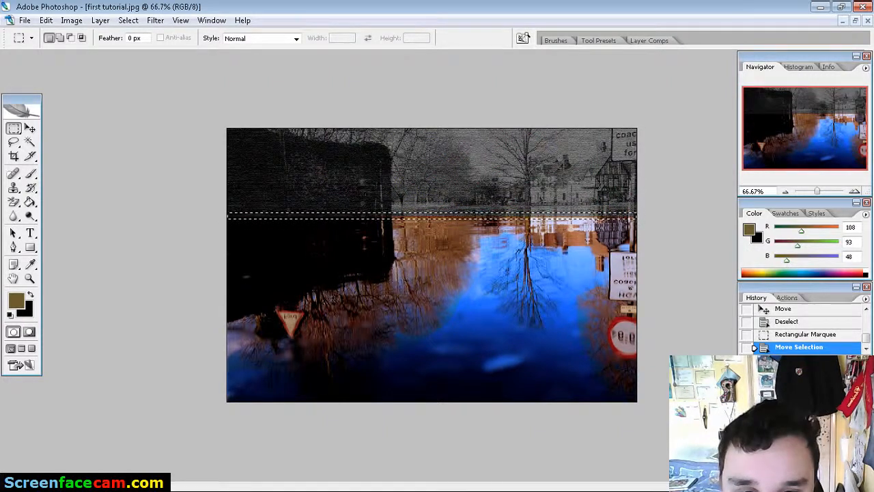
key("b")
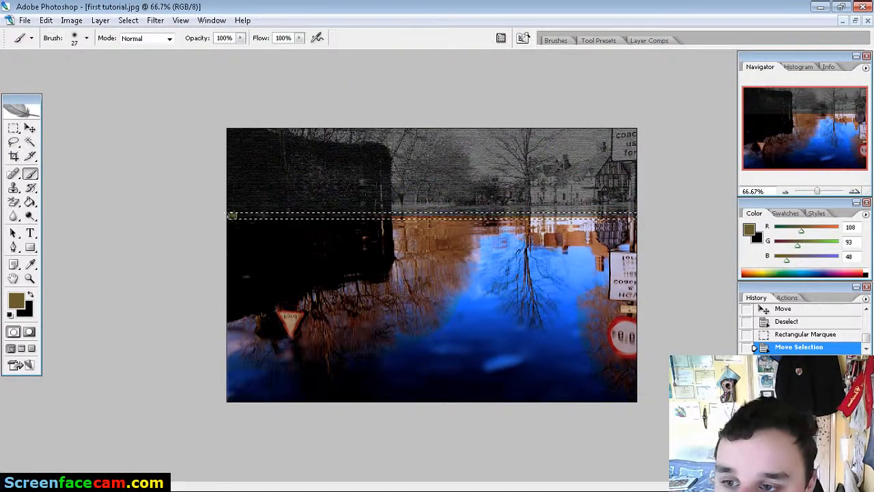
left_click_drag(232, 216, 251, 217)
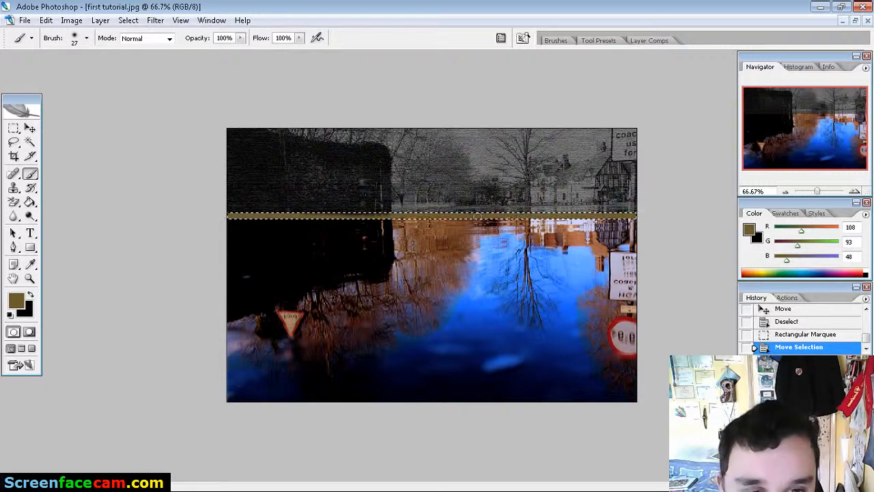
mouse_move(288, 214)
left_mouse_down()
mouse_move(641, 219)
mouse_move(205, 217)
left_mouse_up()
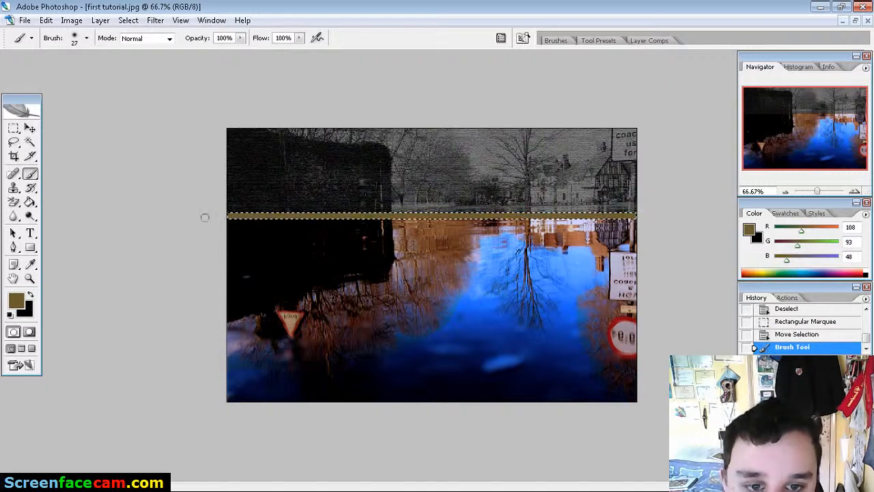
left_click(30, 142)
key("ctrl+d")
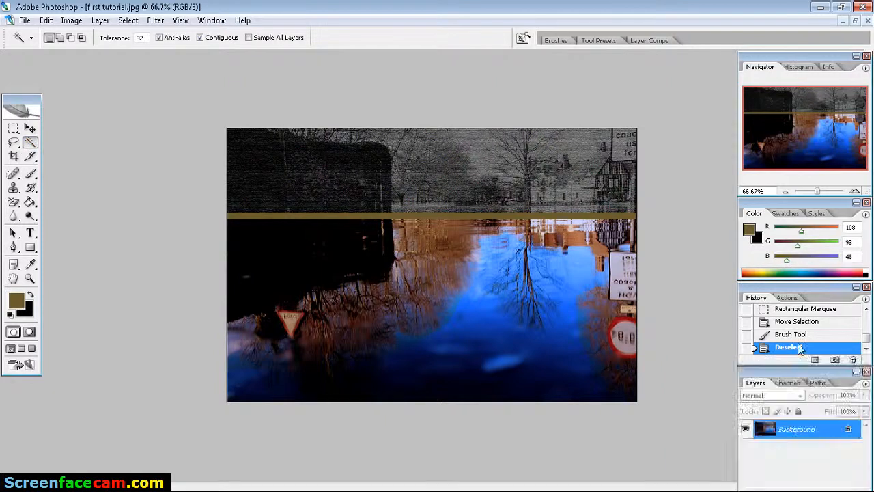
- Revert the image to the history state before the brush stroke and clear the selection
left_click(796, 321)
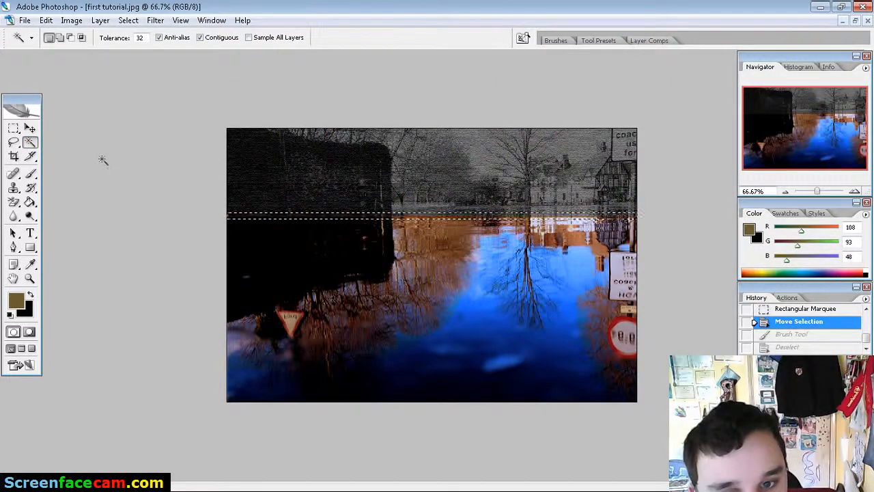
key("ctrl+d")
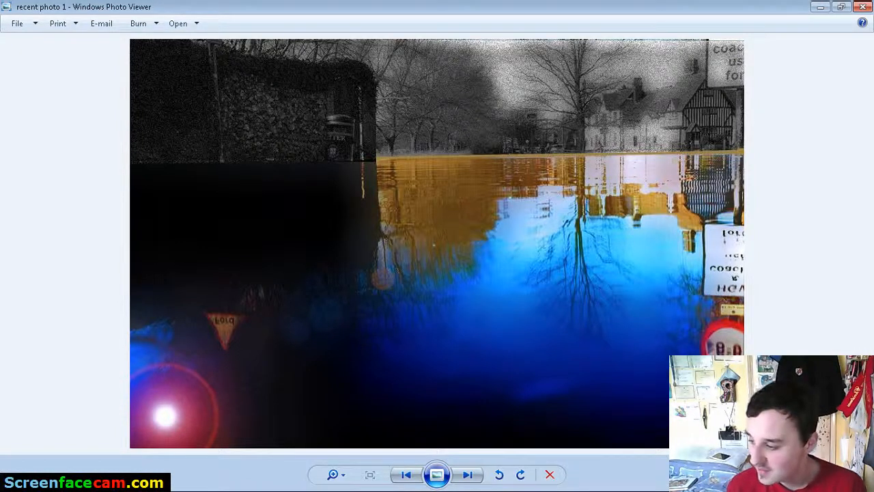
key("alt+Tab")
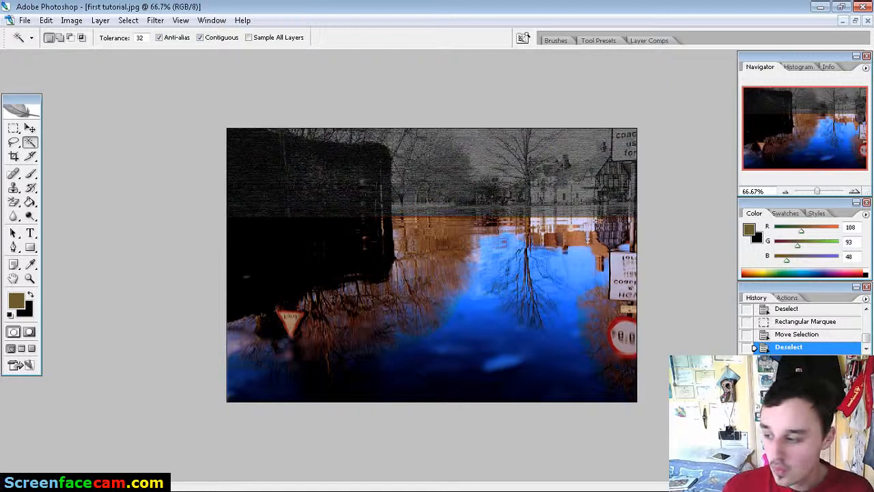
key("alt+Tab")
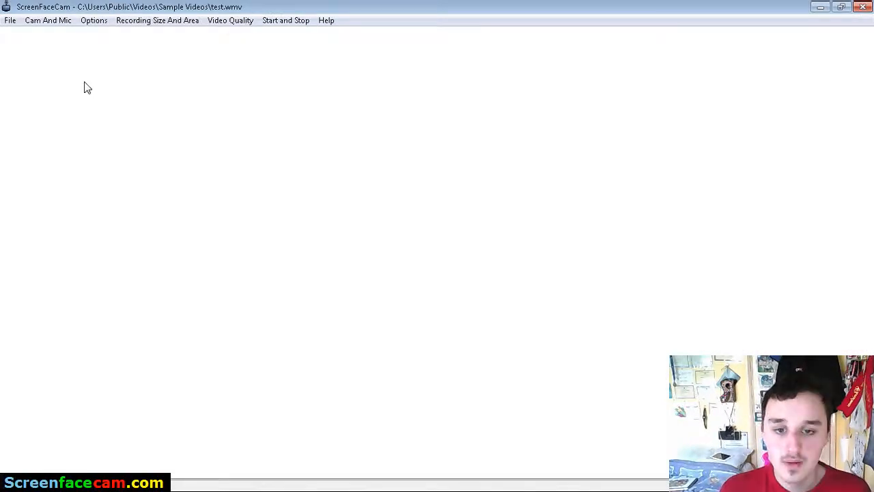
left_click(287, 24)
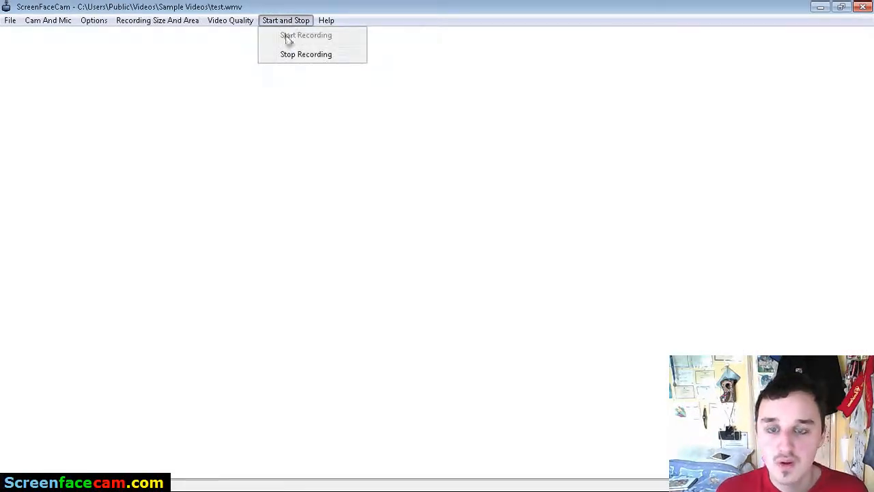